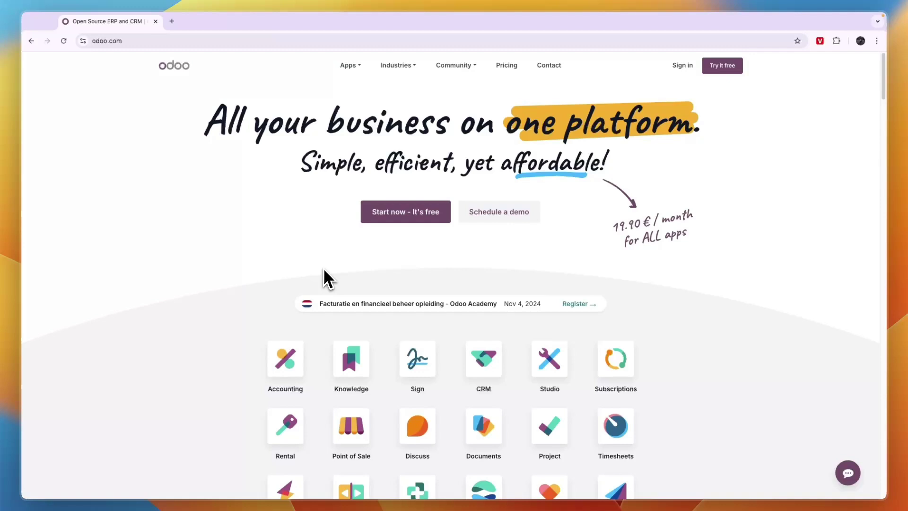
Step: Start the Odoo free trial sign-up to reach the Choose your Apps list
click(397, 218)
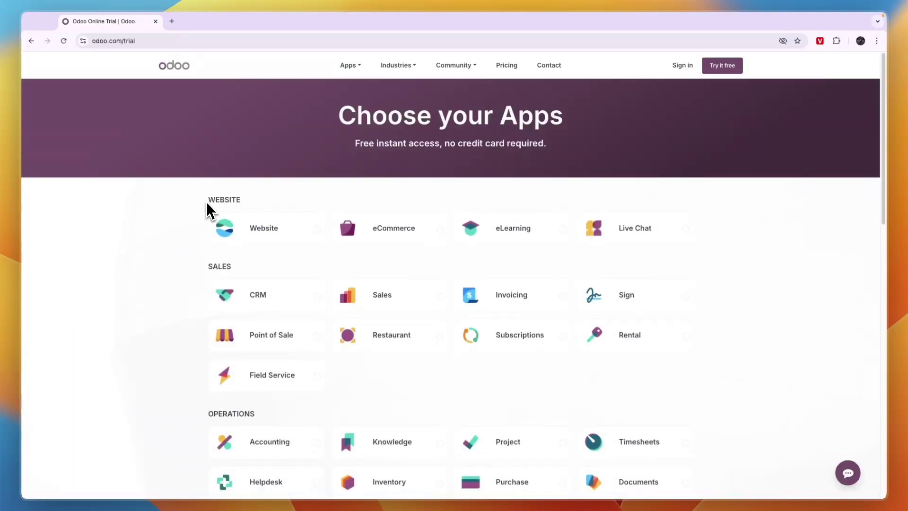
Step: Select only the eCommerce app and continue to create the trial database
click(396, 231)
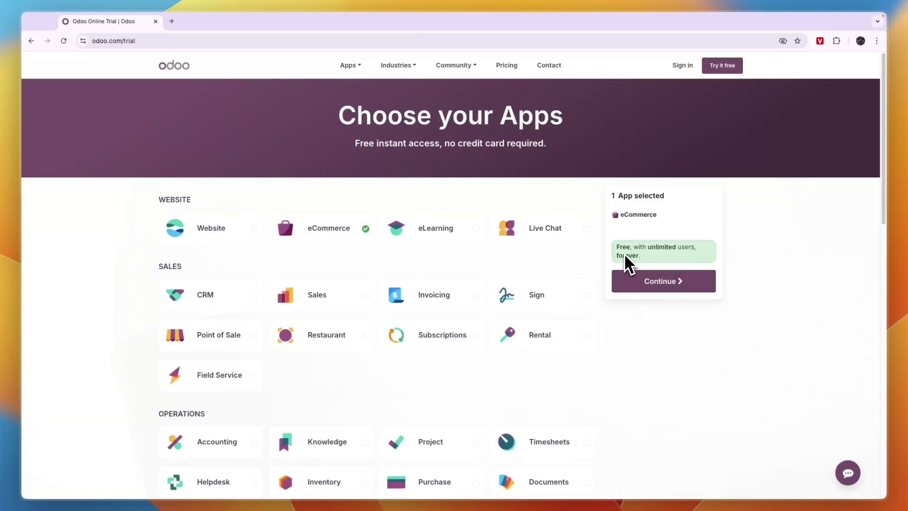
drag(638, 256, 677, 263)
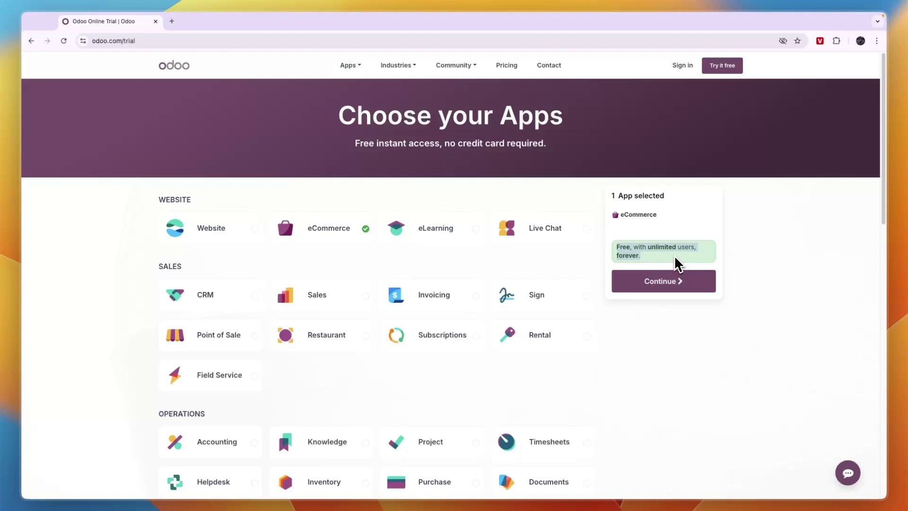
click(679, 268)
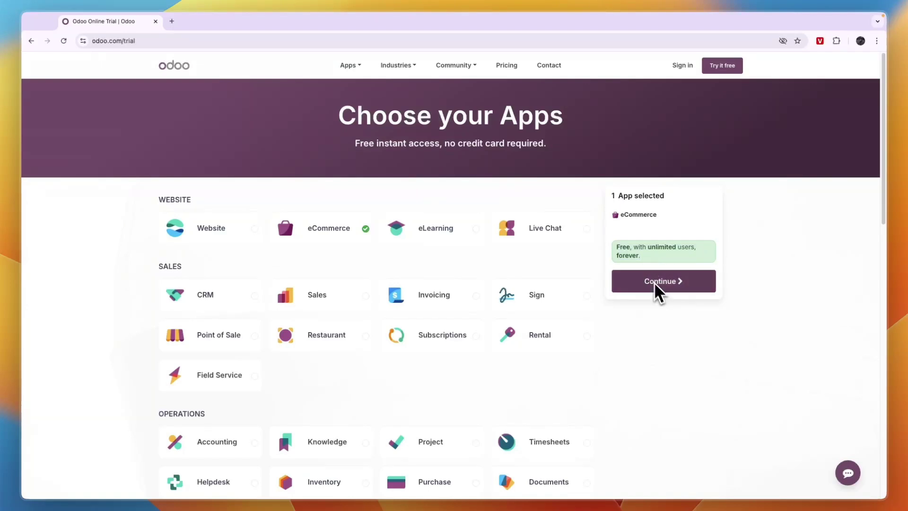
scroll(381, 341, down, 2)
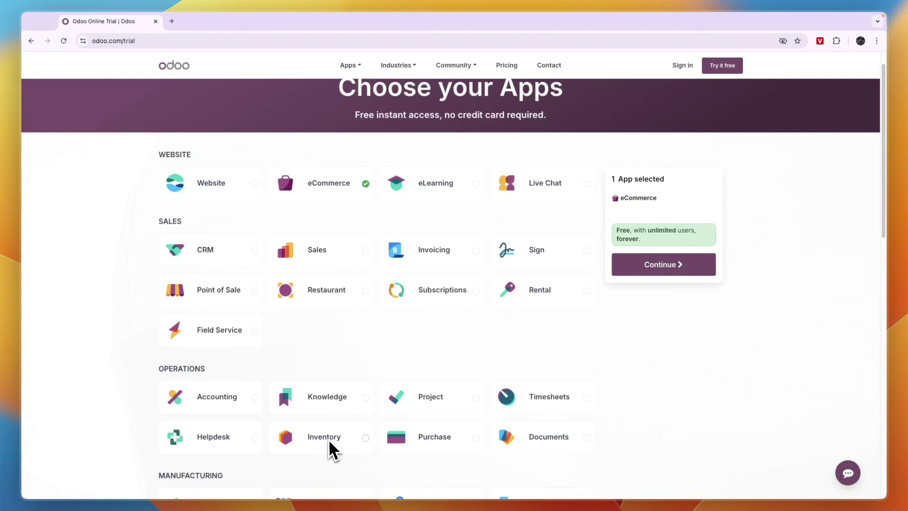
scroll(247, 416, up, 2)
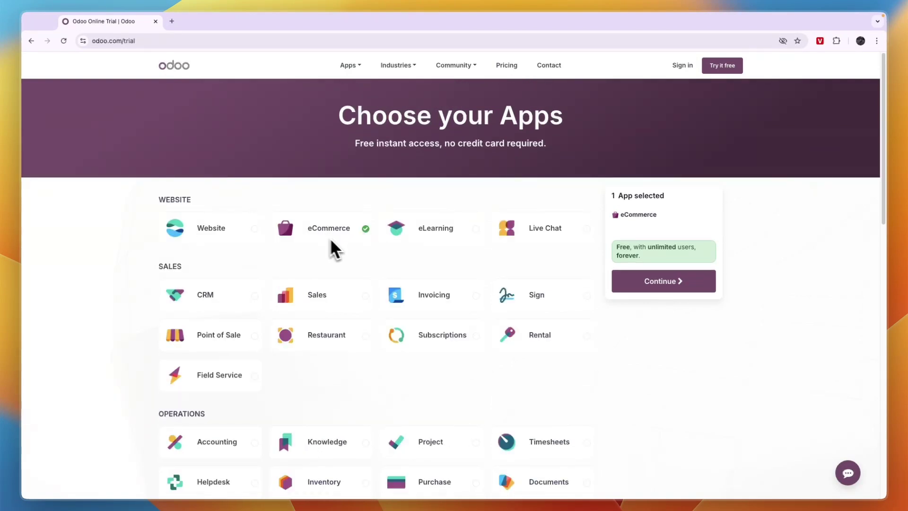
click(685, 284)
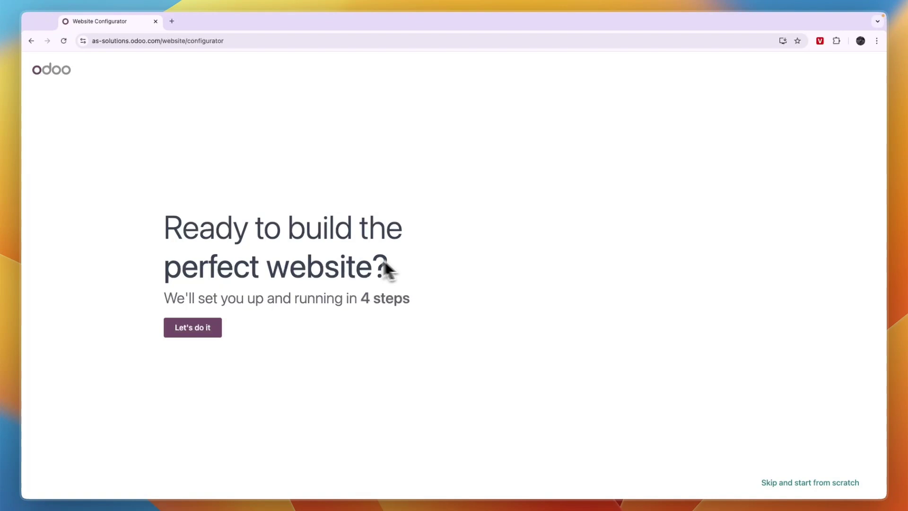
Step: Describe the site as an online store for a clothes and fabric wholesaler, then open the objectives list
drag(163, 236, 362, 258)
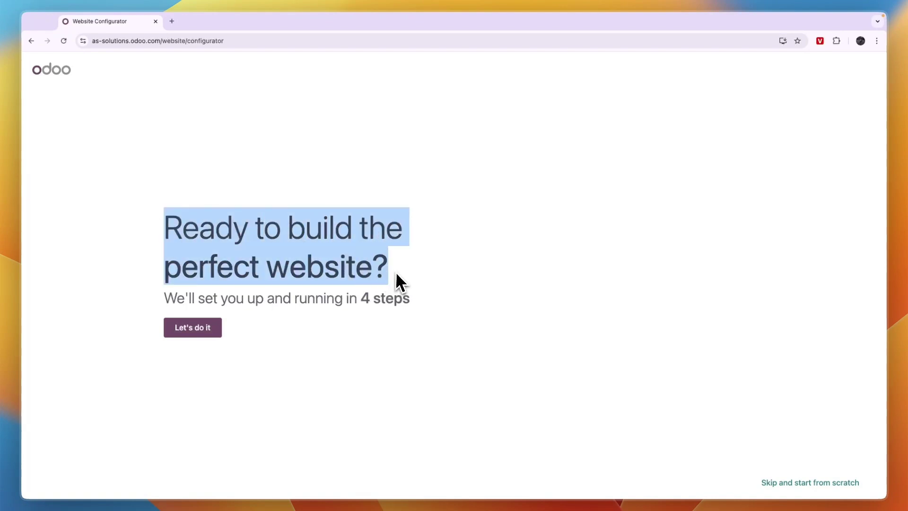
click(200, 329)
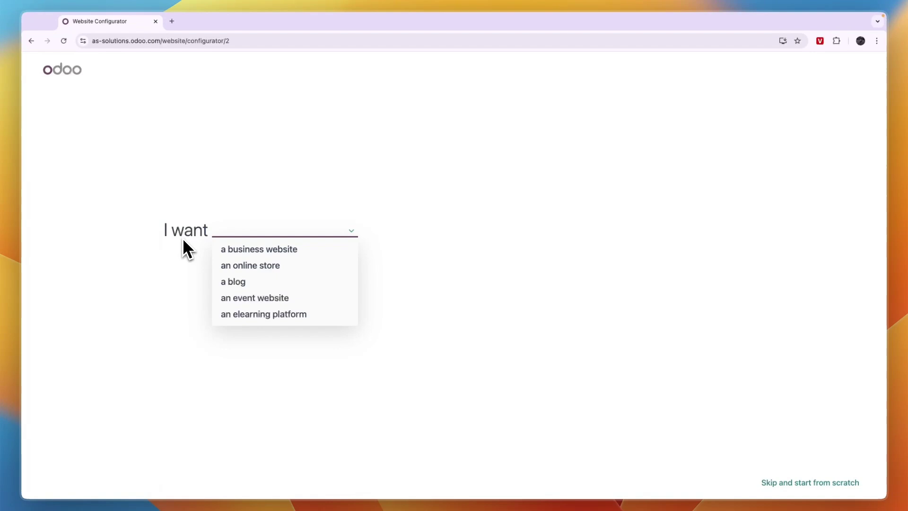
click(285, 272)
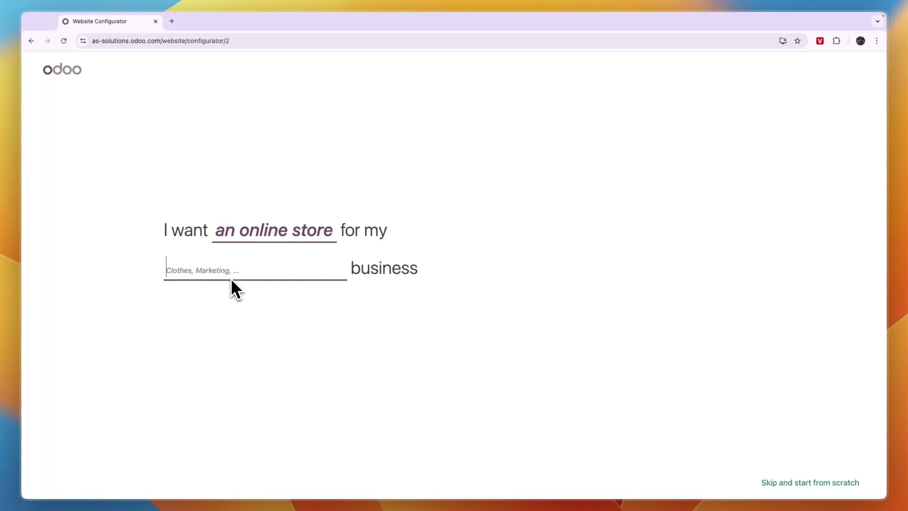
text(clothe)
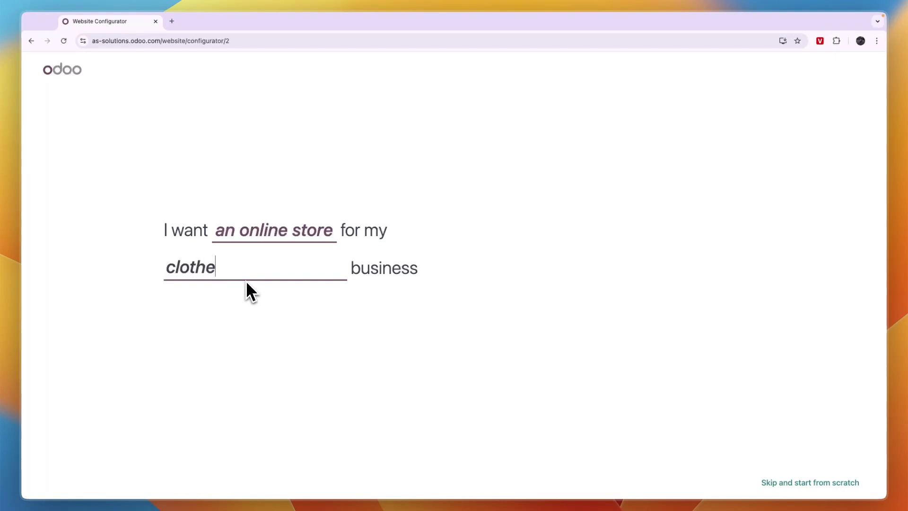
text(s)
click(239, 307)
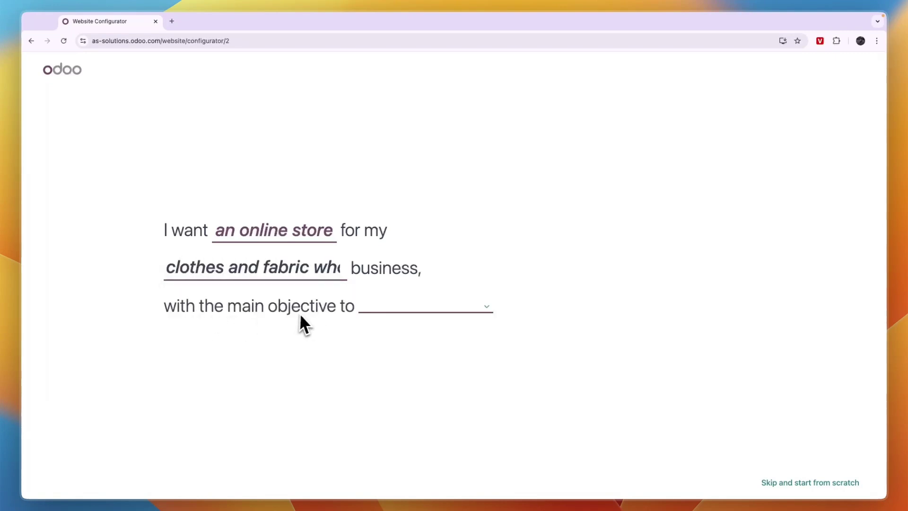
click(391, 309)
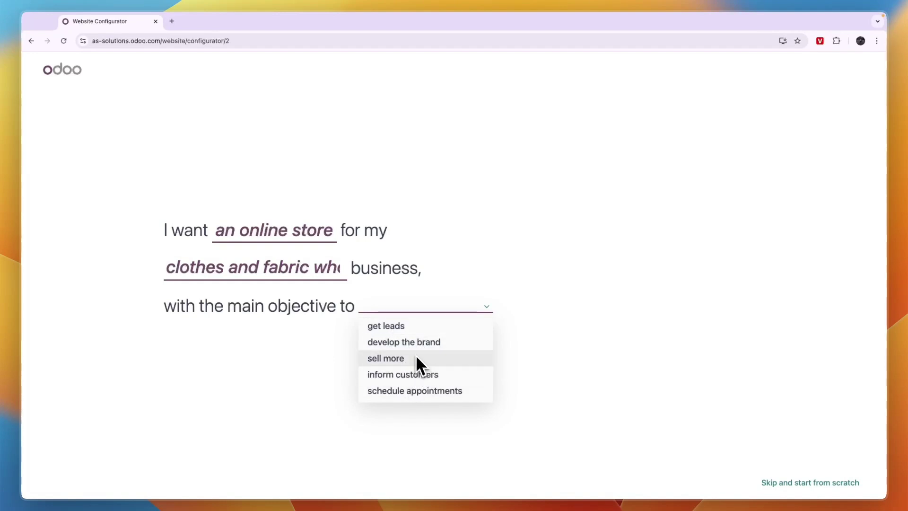
Step: Pick the main objective, then upload the logo file and accept its detected green palette
click(422, 385)
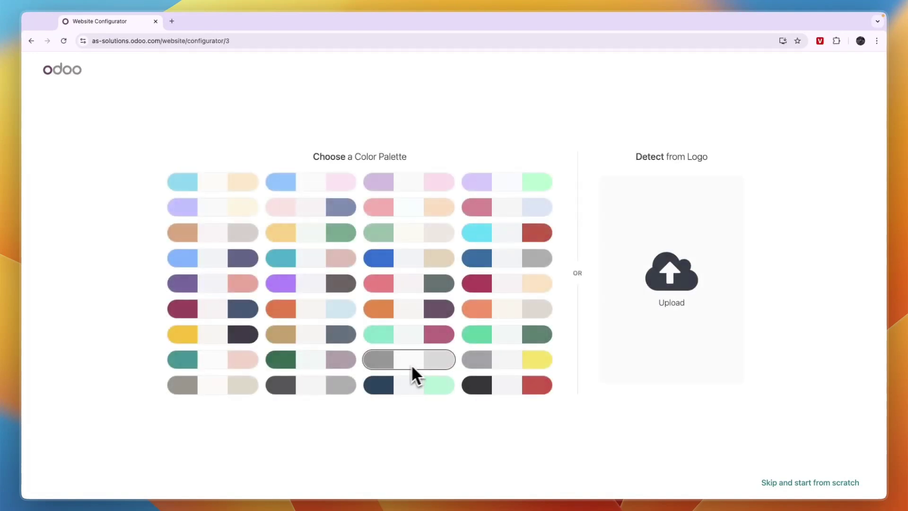
click(674, 284)
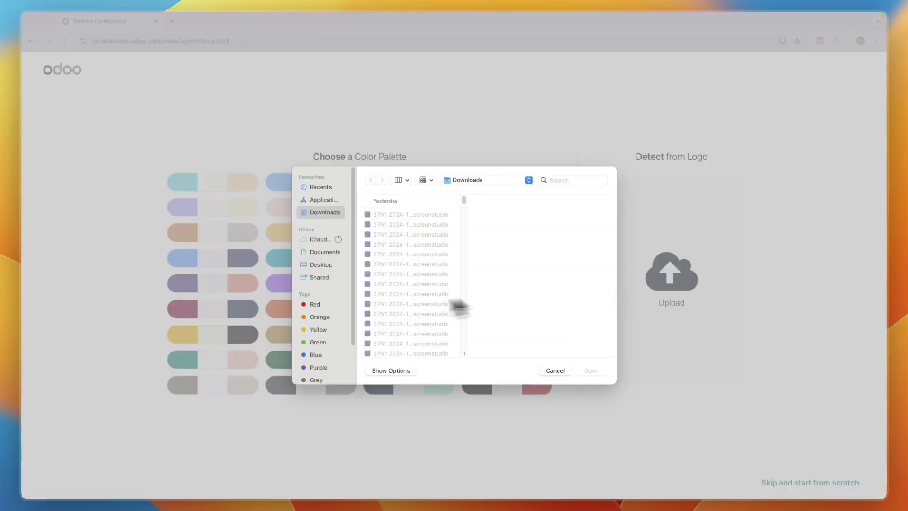
double_click(456, 304)
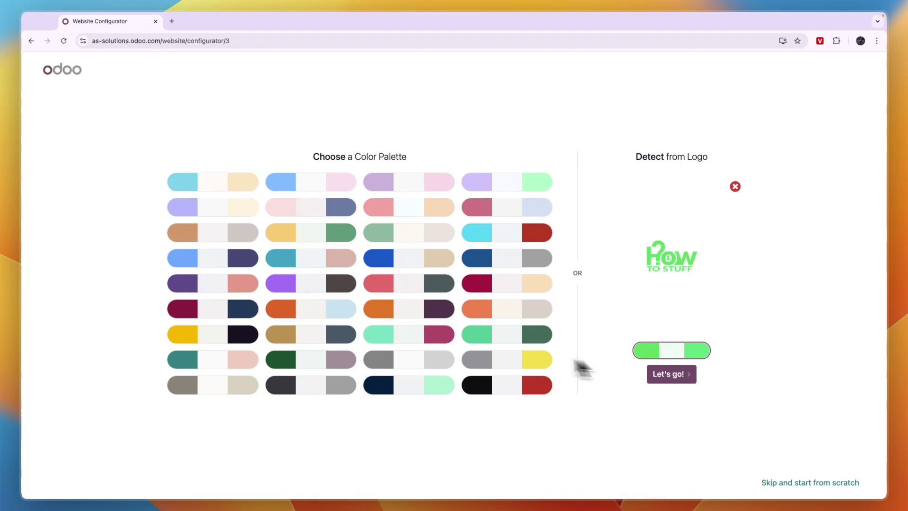
click(404, 309)
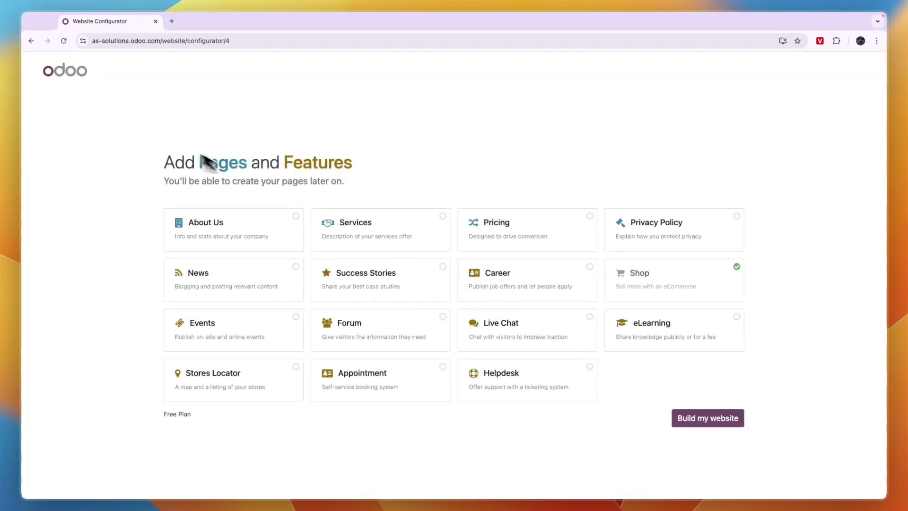
Step: Add About Us and Privacy Policy pages, leave Pricing and Live Chat off, and build the website
drag(164, 167, 387, 172)
click(387, 172)
click(708, 239)
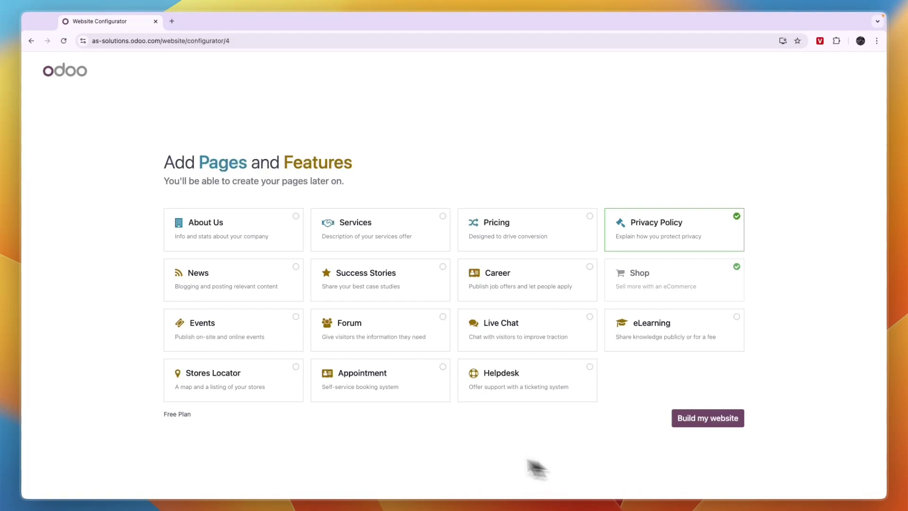
click(492, 347)
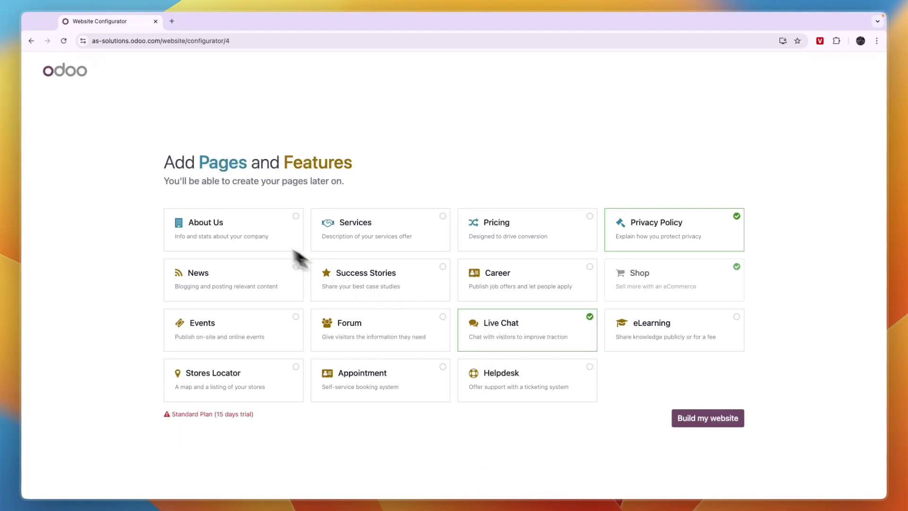
click(235, 229)
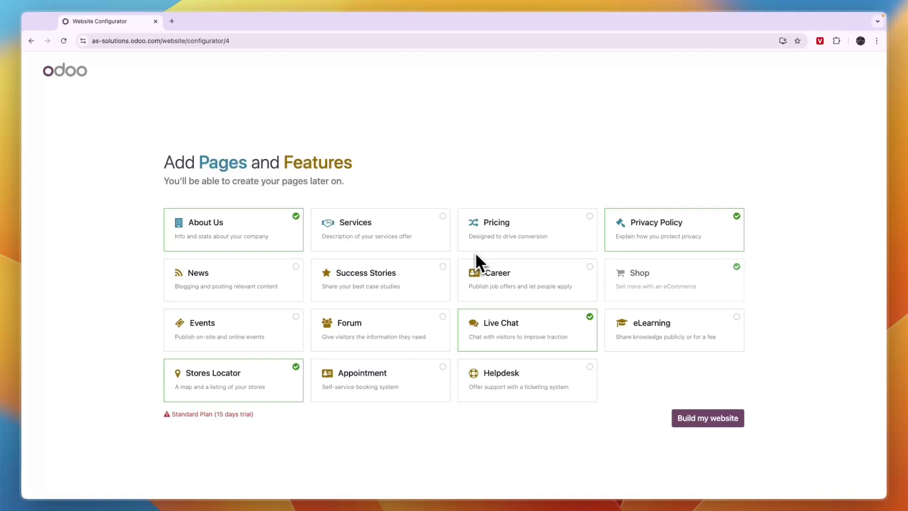
click(492, 241)
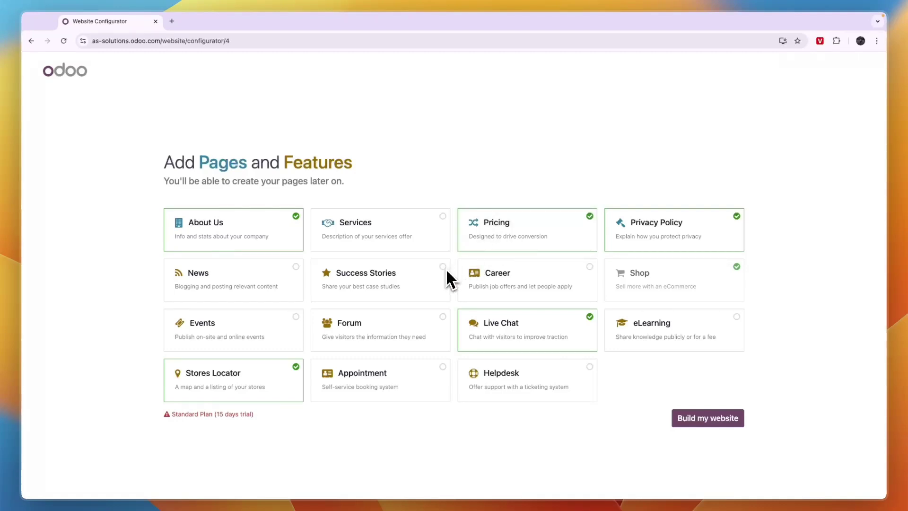
click(480, 248)
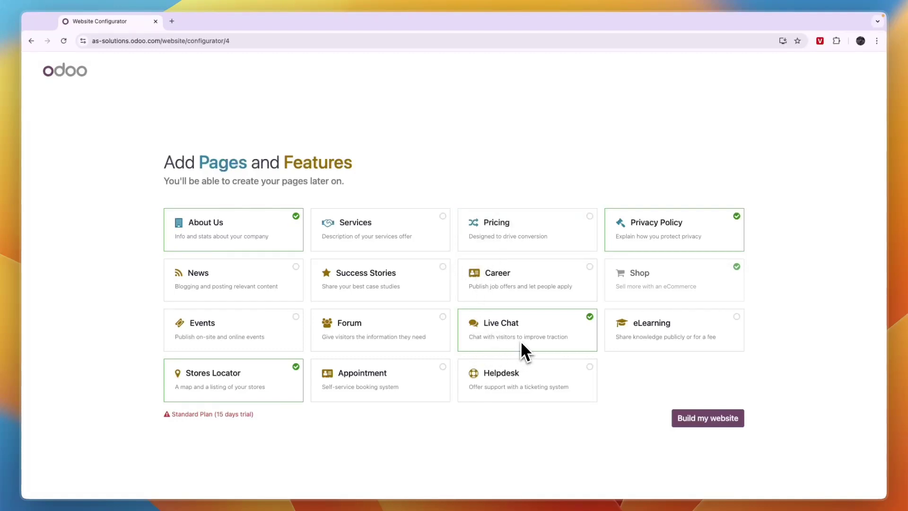
click(534, 339)
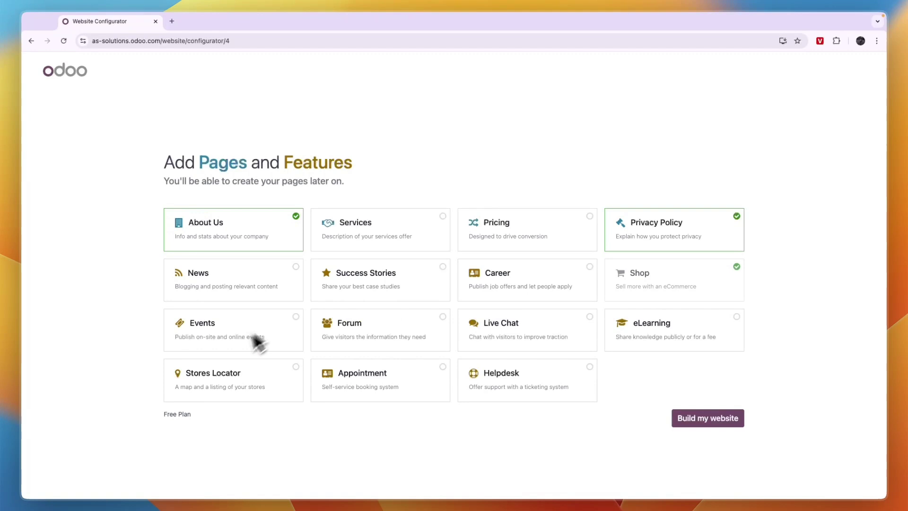
click(704, 418)
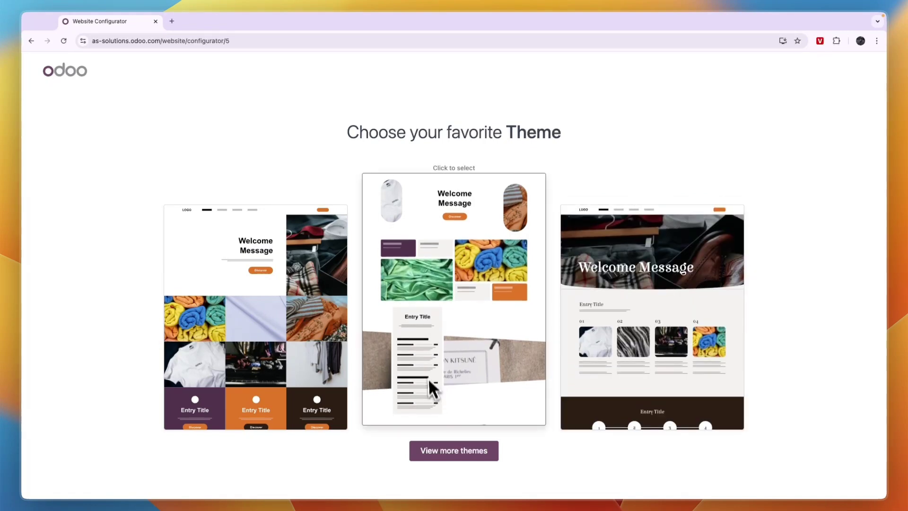
Step: Choose the middle theme with the white T-shirt and green fabric to generate the homepage
click(440, 315)
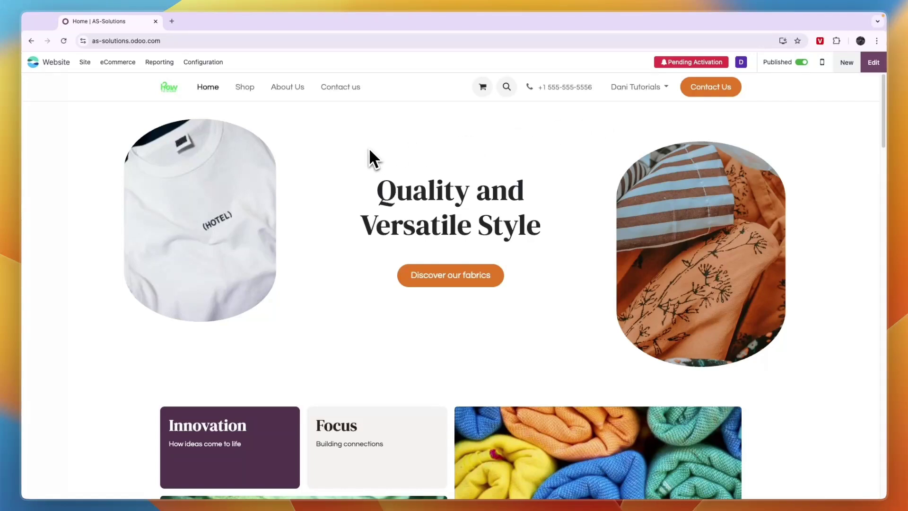
Step: Switch the new homepage to Unpublished and open the page editor
scroll(369, 234, down, 4)
scroll(285, 233, down, 12)
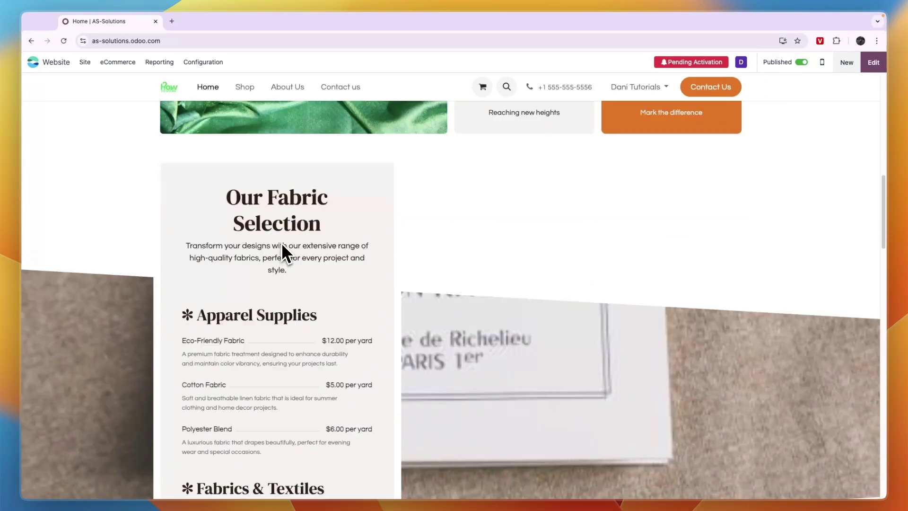
scroll(284, 255, down, 6)
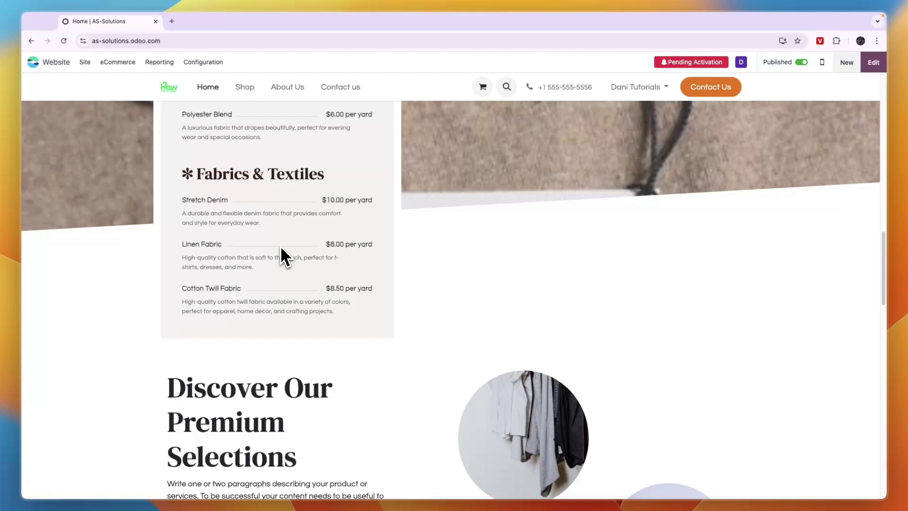
scroll(289, 259, up, 13)
scroll(359, 243, up, 8)
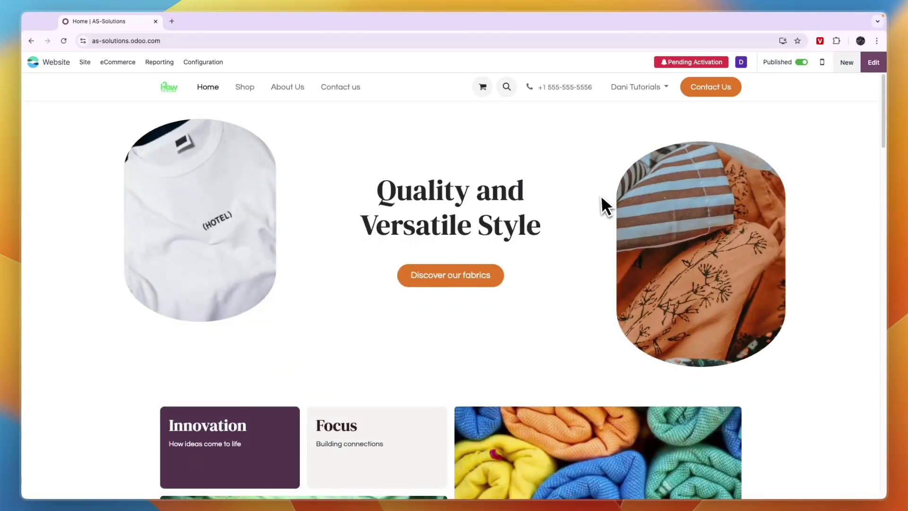
click(801, 63)
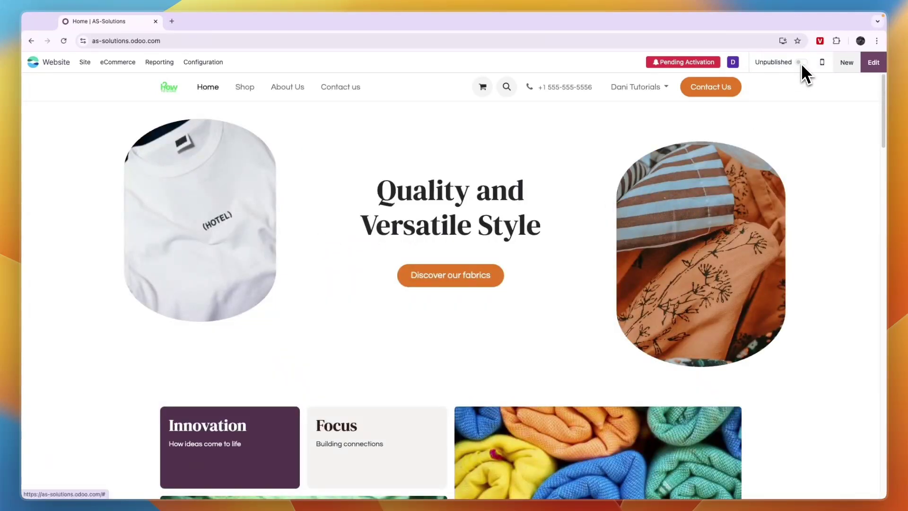
click(873, 65)
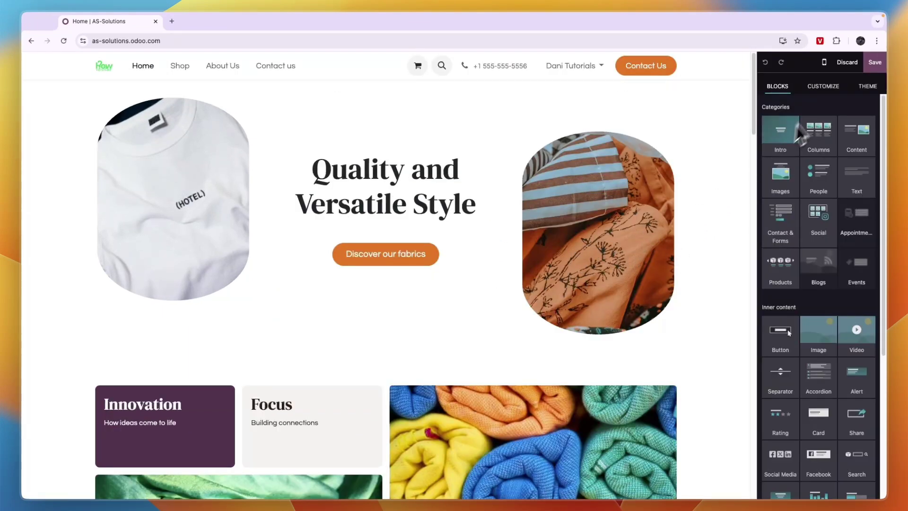
Step: Inspect the Customize options for the homepage hero image and heading
scroll(821, 165, down, 2)
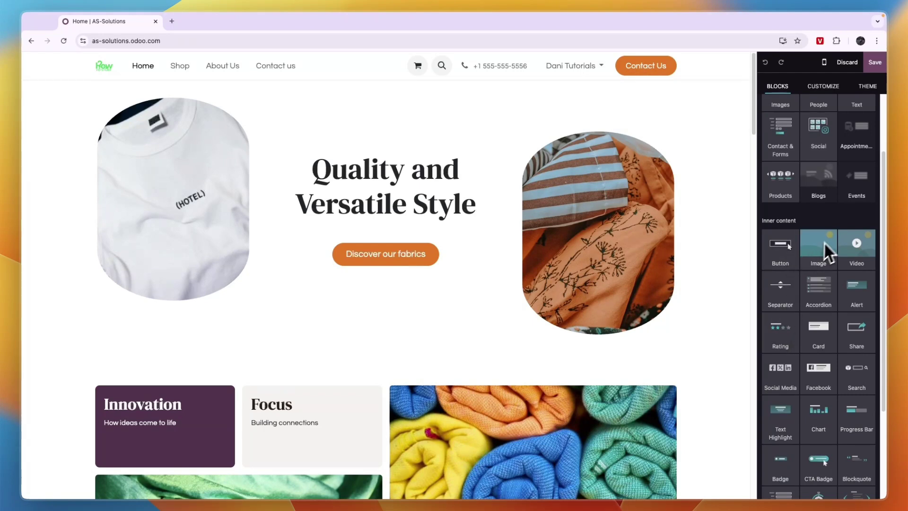
scroll(826, 243, up, 2)
click(828, 87)
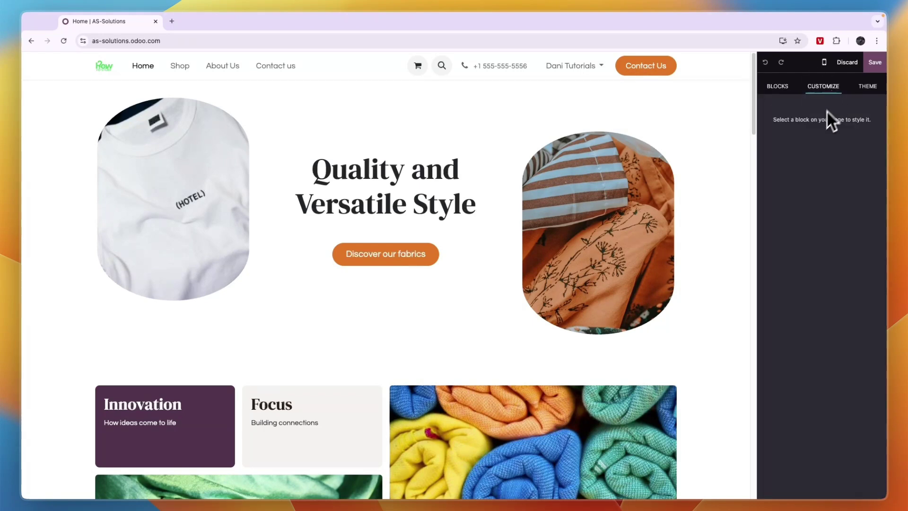
click(634, 234)
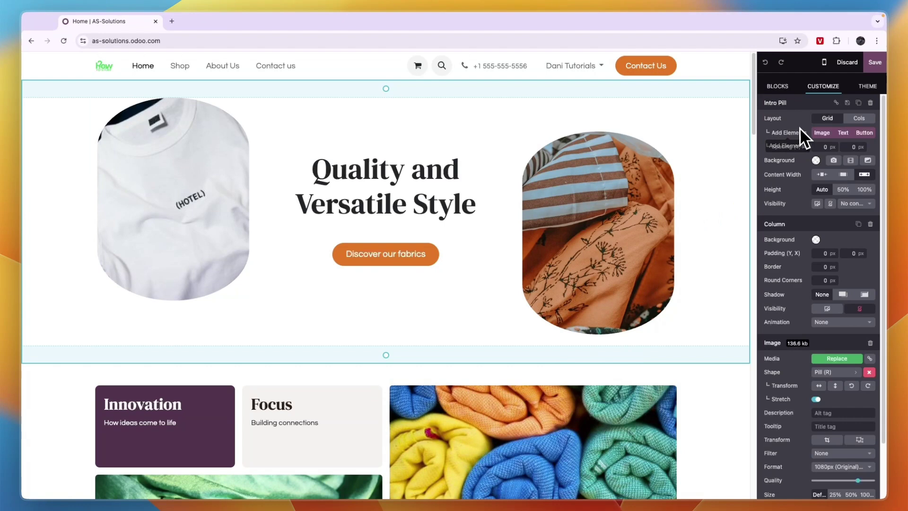
scroll(799, 236, down, 2)
scroll(804, 292, up, 2)
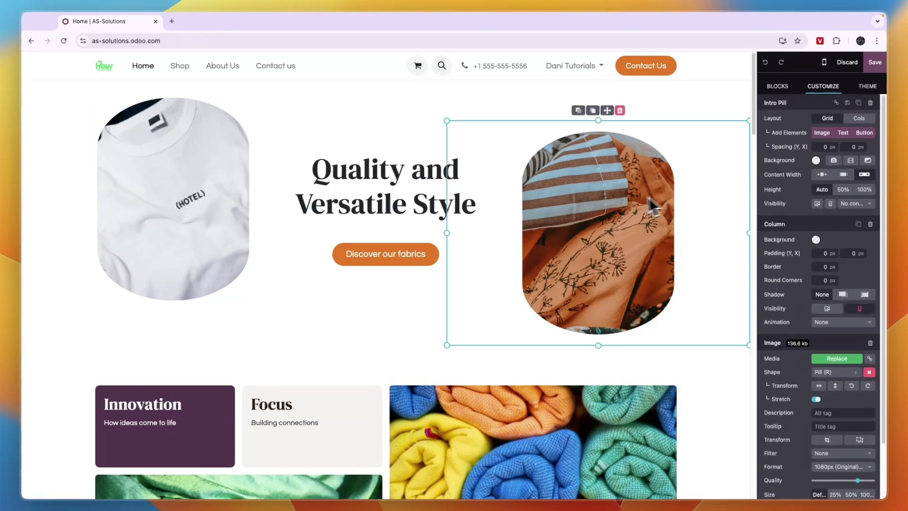
click(609, 203)
click(634, 204)
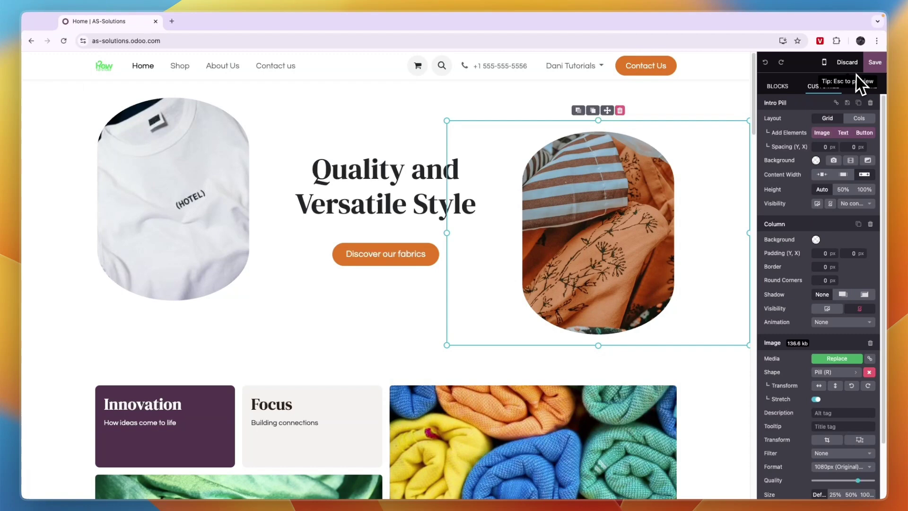
Step: Open the Theme settings, cancel a theme switch, and browse the colour, font and button options
click(864, 91)
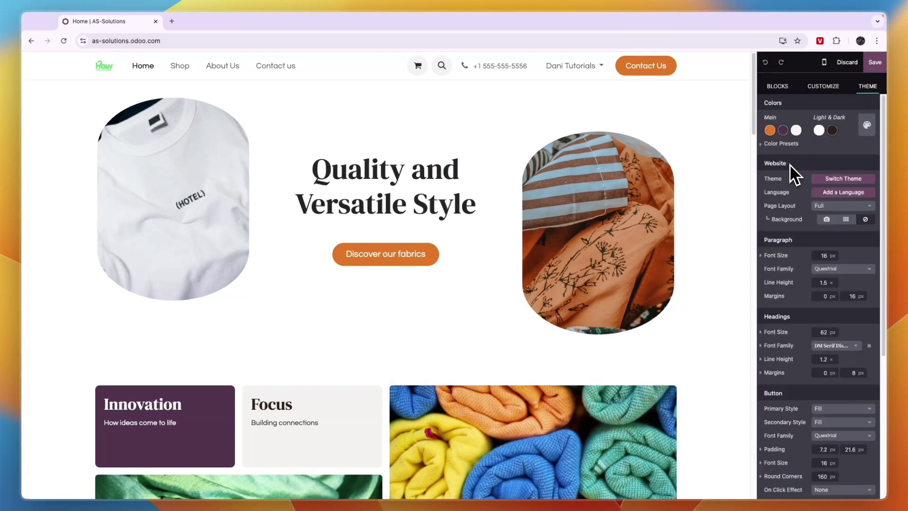
click(843, 179)
key(Escape)
scroll(813, 256, down, 2)
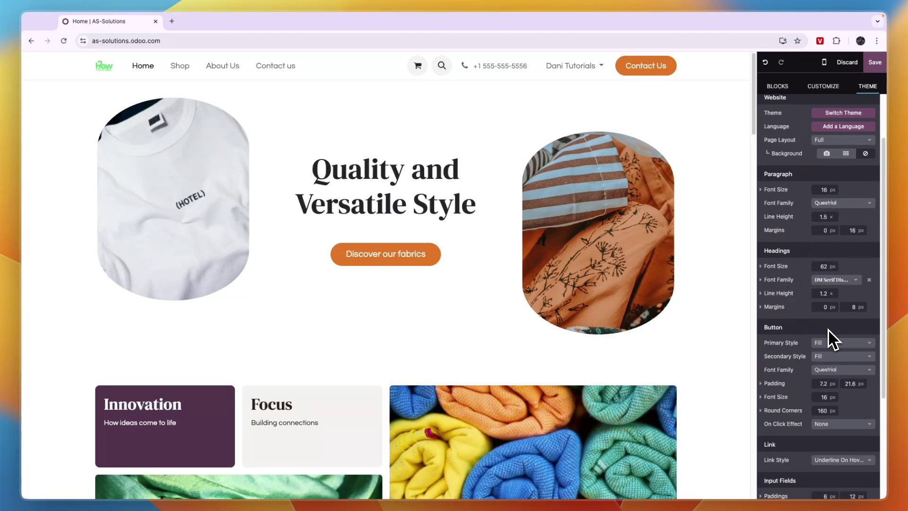
scroll(828, 326, down, 5)
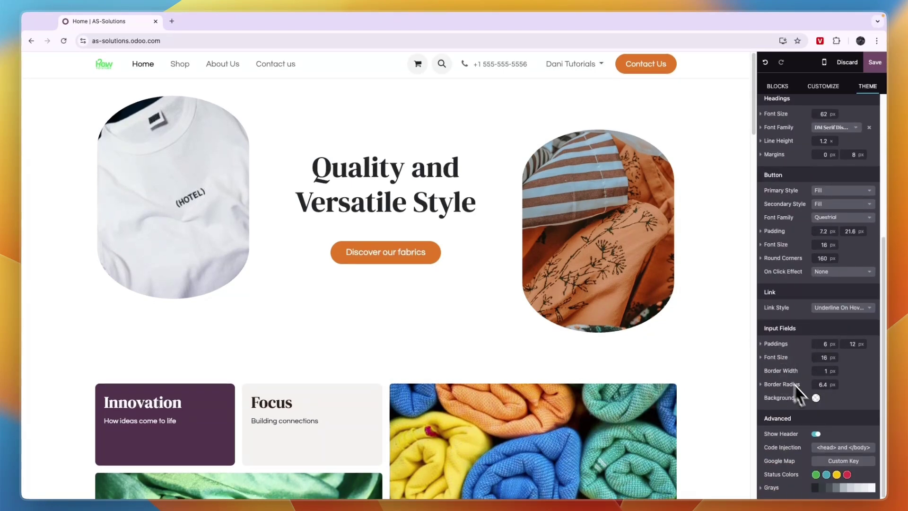
scroll(695, 239, down, 3)
scroll(646, 231, up, 3)
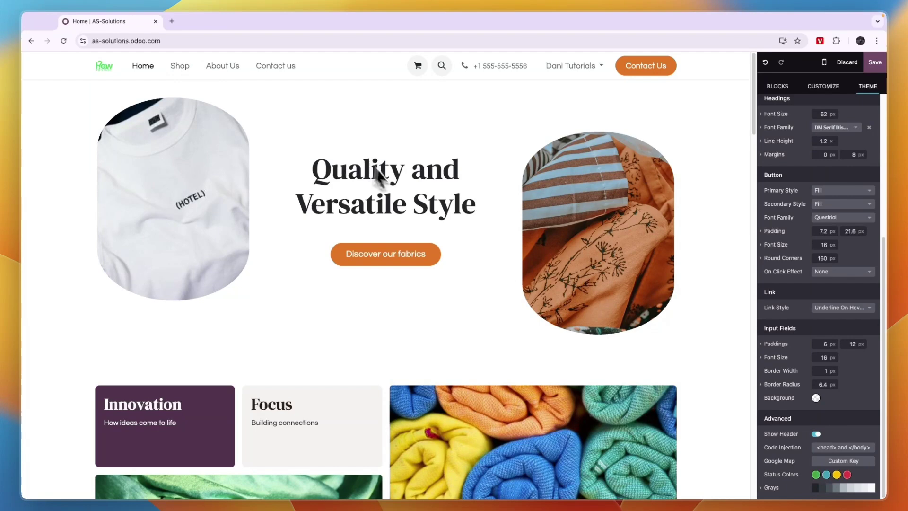
Step: From the Shop page, create a new product and start entering its name, Sweater
click(176, 67)
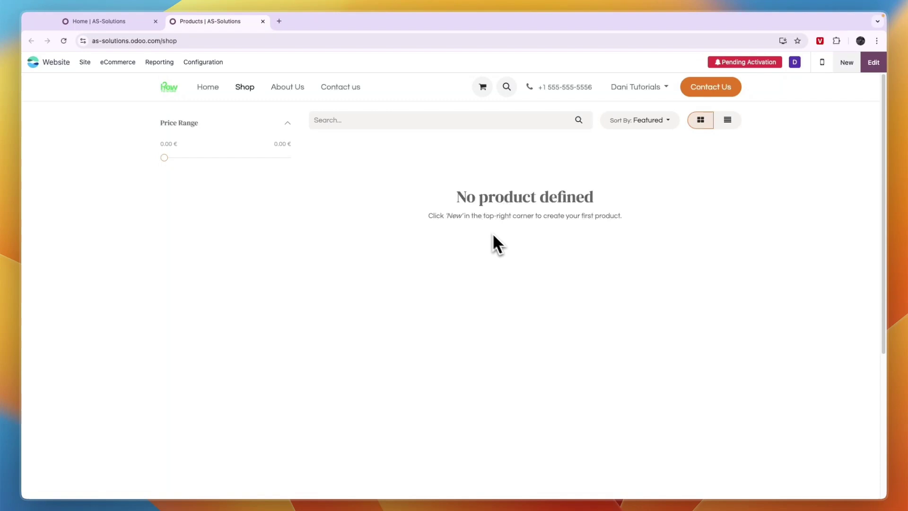
click(847, 62)
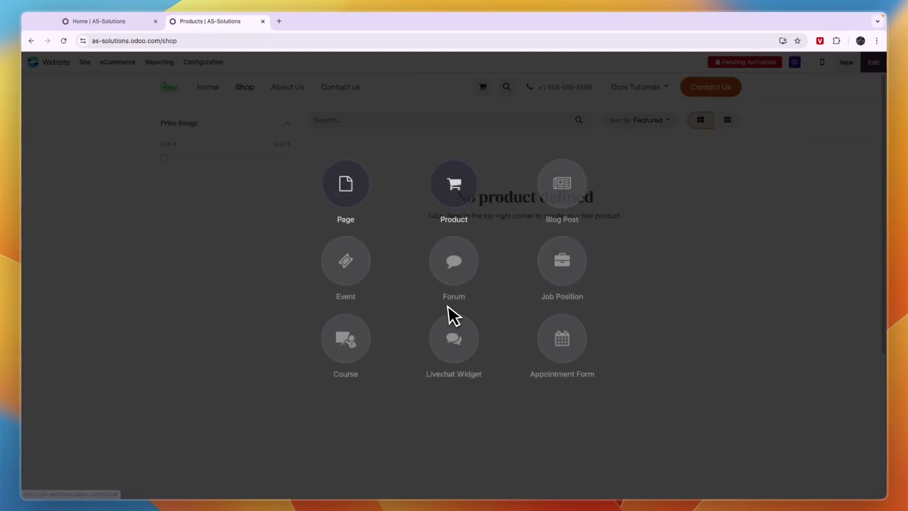
click(450, 203)
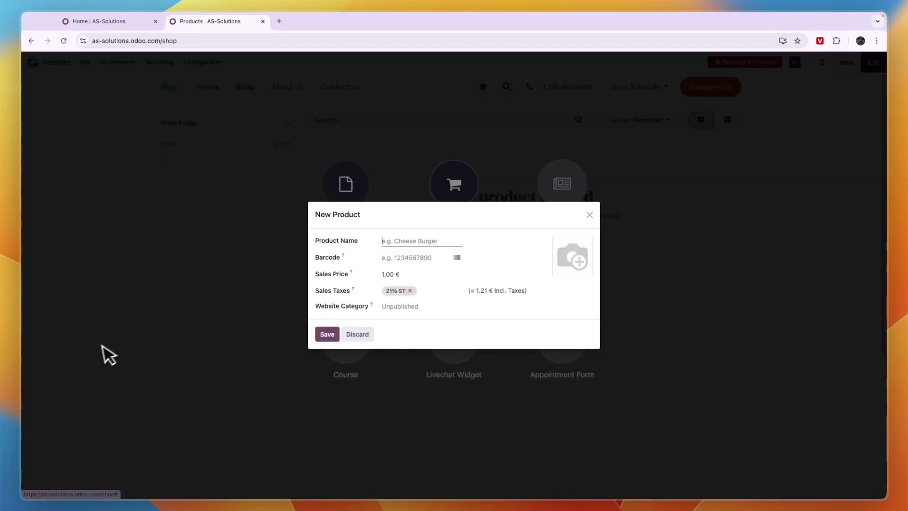
click(386, 240)
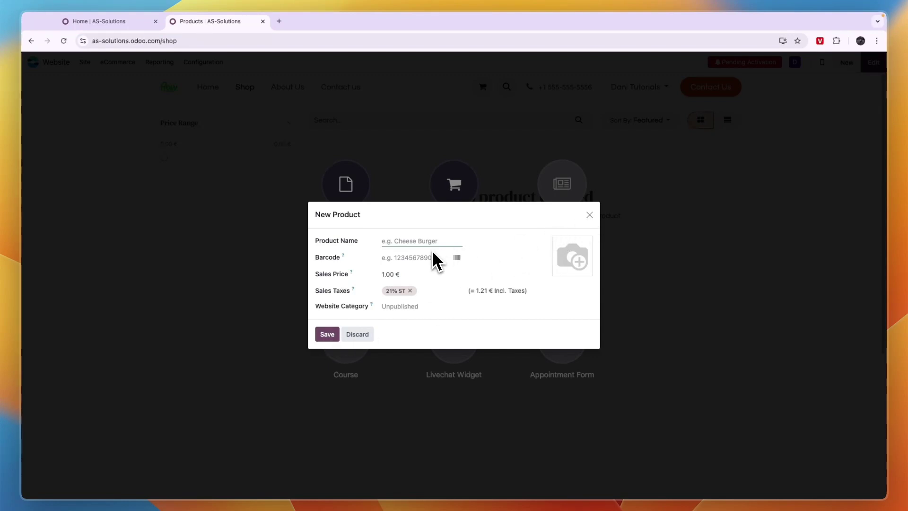
text(S)
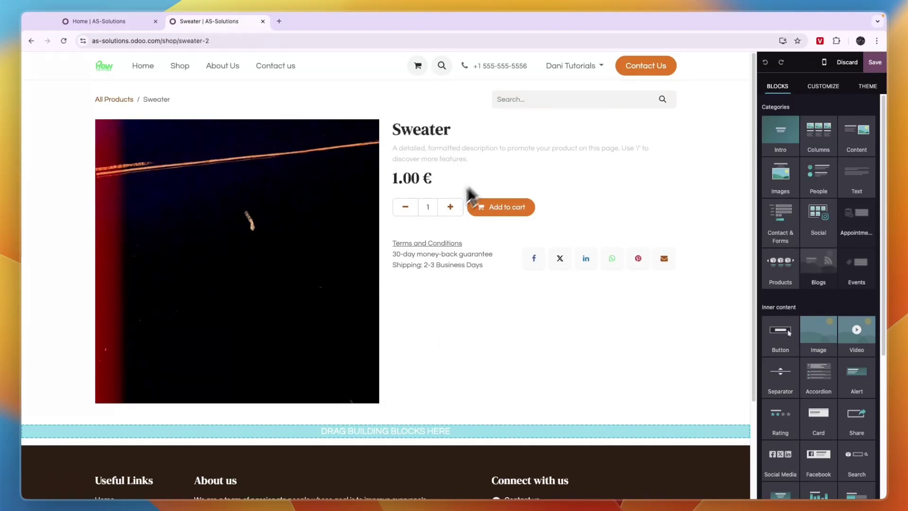
Step: Add a star rating block to the footer, then insert and undo a Next Adventure intro banner
scroll(533, 282, down, 4)
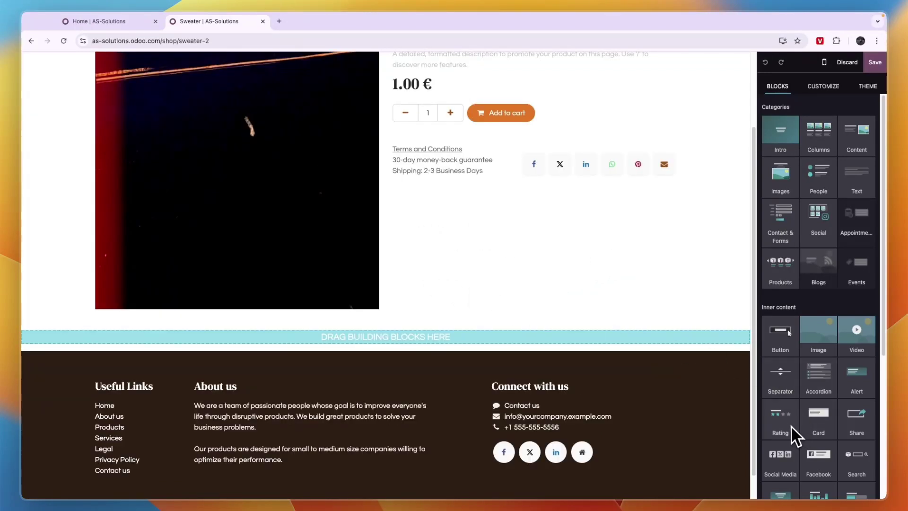
drag(797, 432, 580, 199)
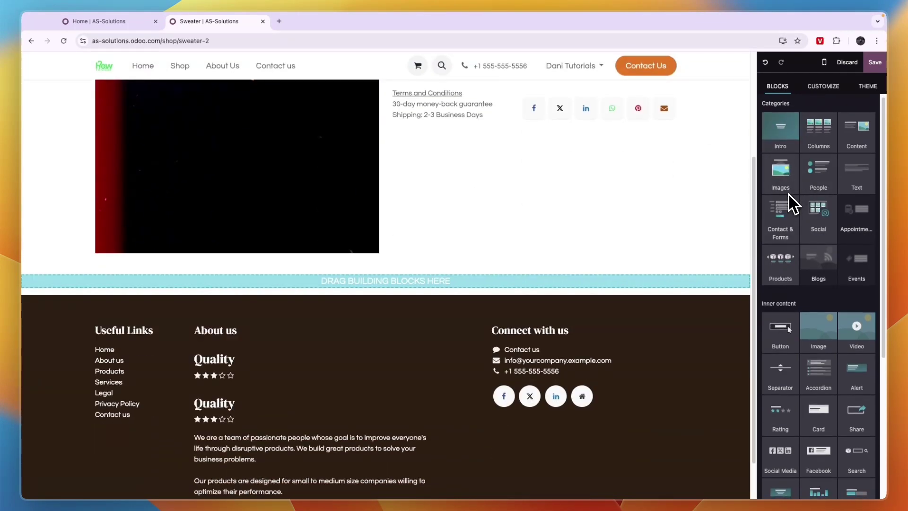
drag(787, 151, 395, 290)
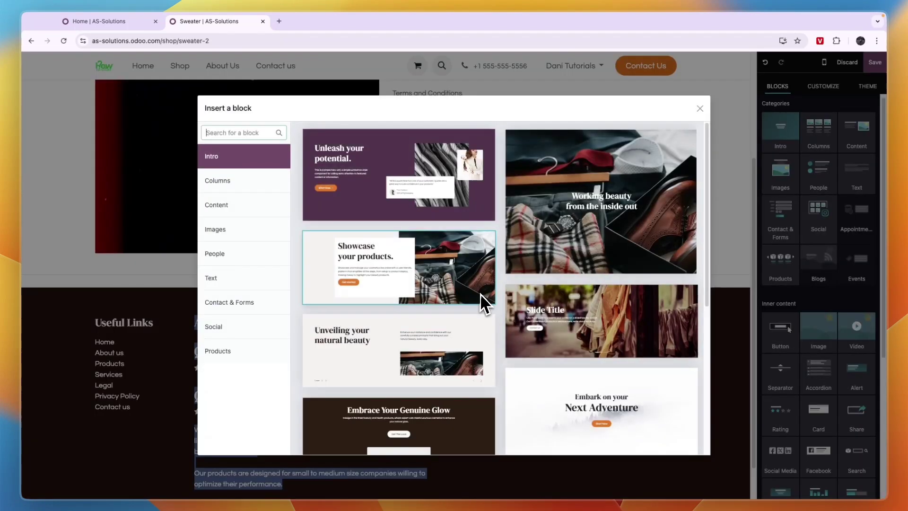
scroll(559, 222, down, 3)
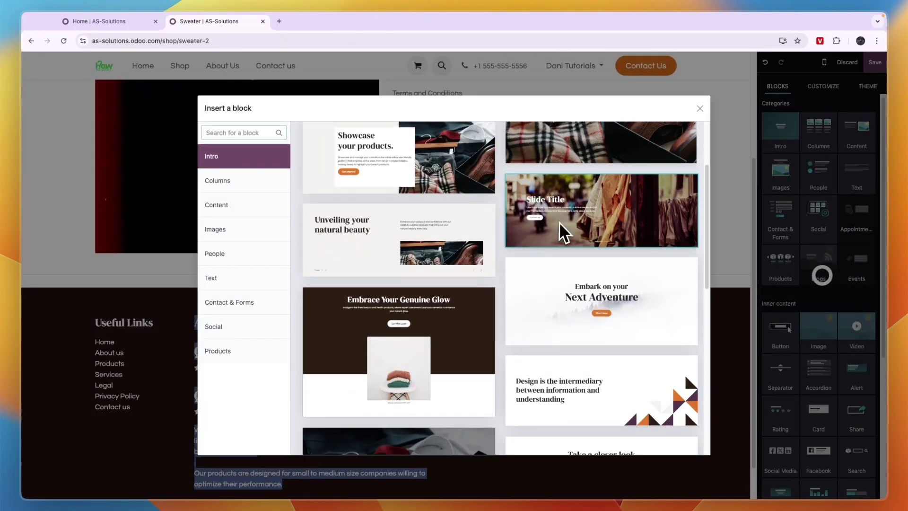
click(560, 300)
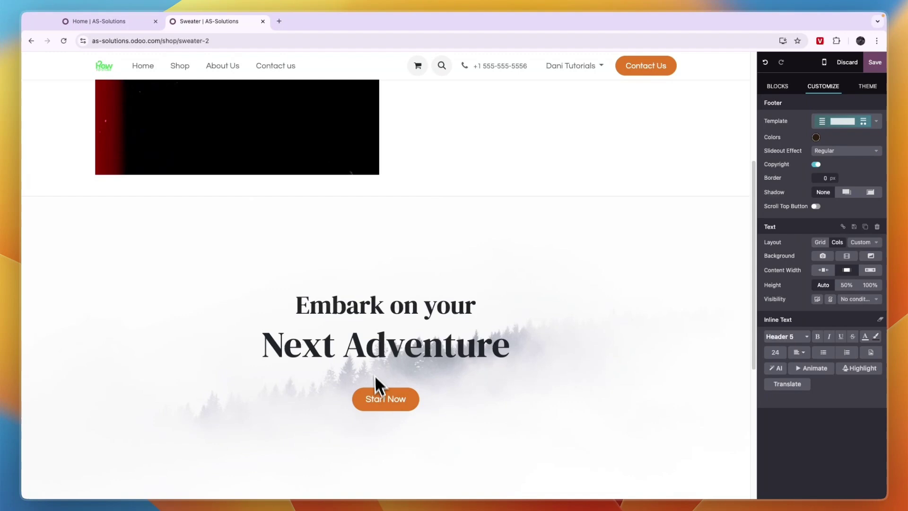
click(461, 283)
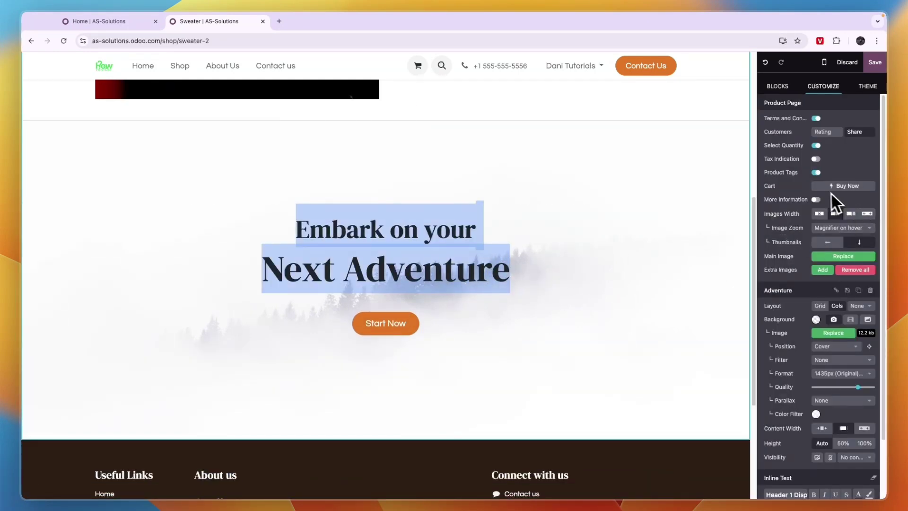
scroll(826, 201, down, 1)
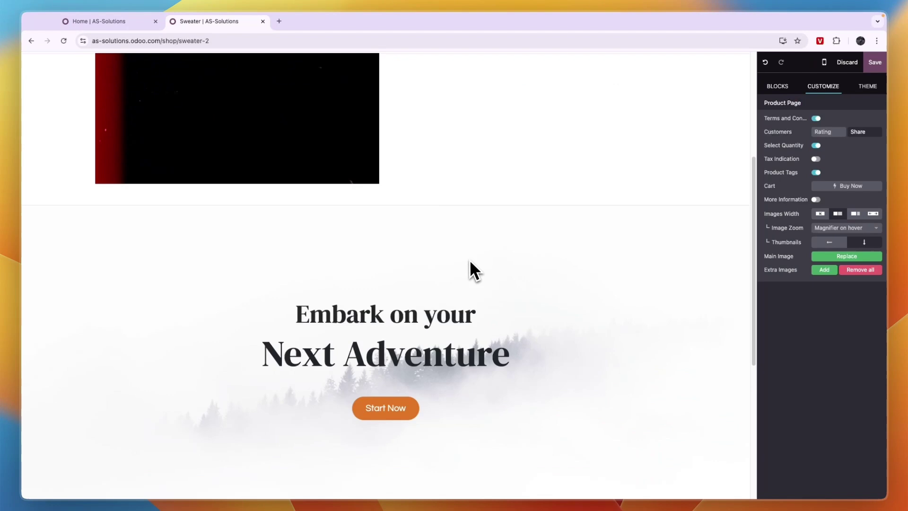
click(765, 62)
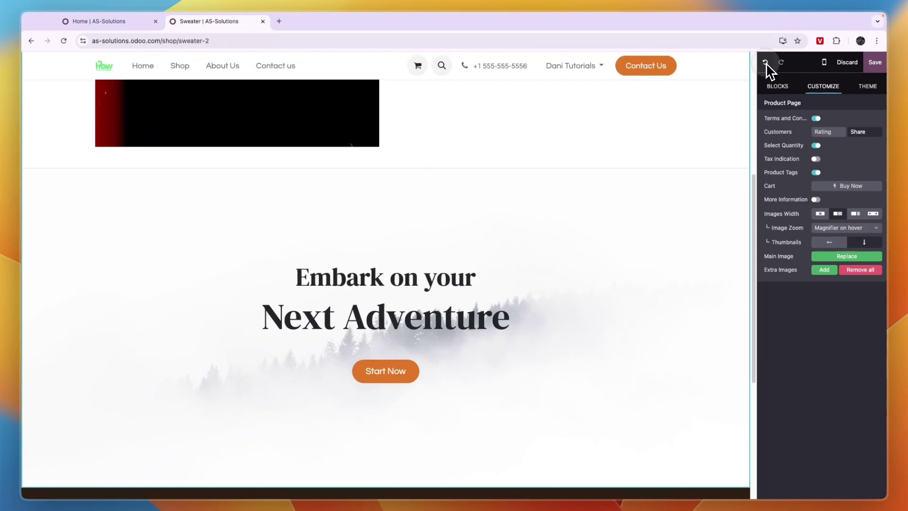
click(777, 86)
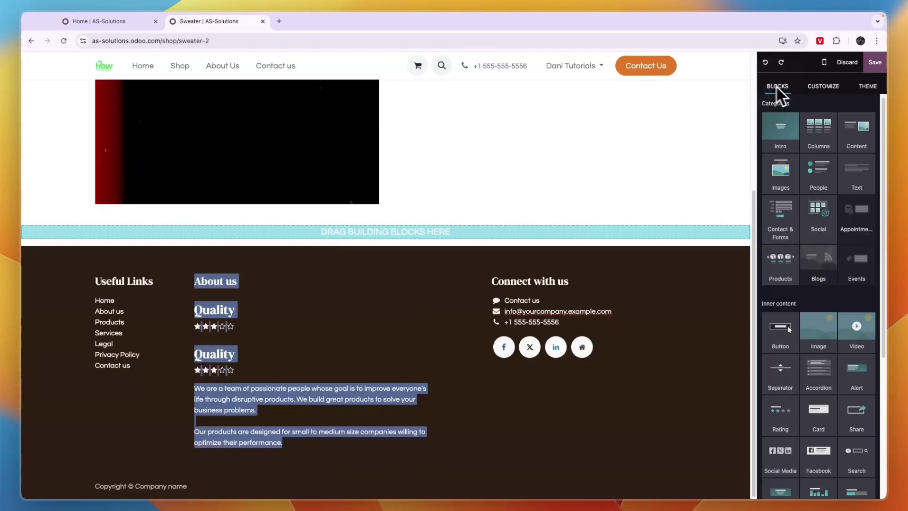
Step: Drop a new block below the Sweater product and browse the Content, Contact & Forms and People designs
drag(801, 137, 440, 202)
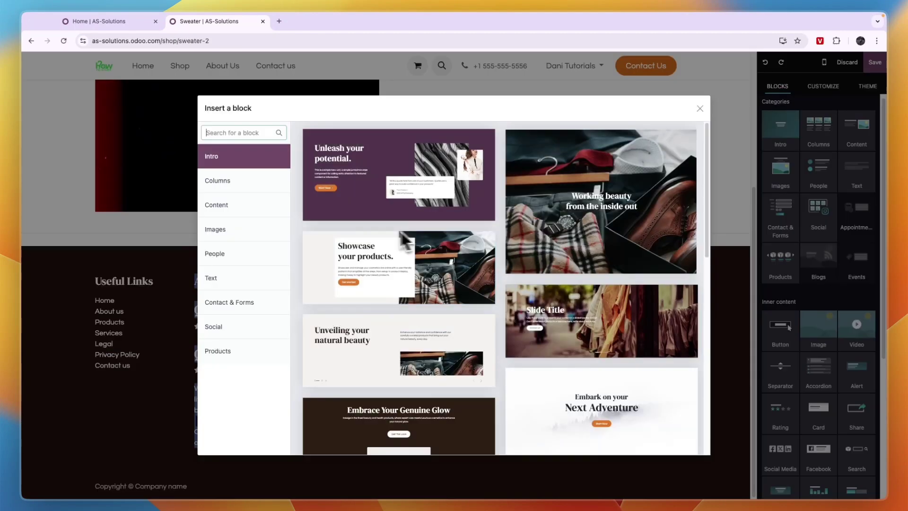
click(222, 208)
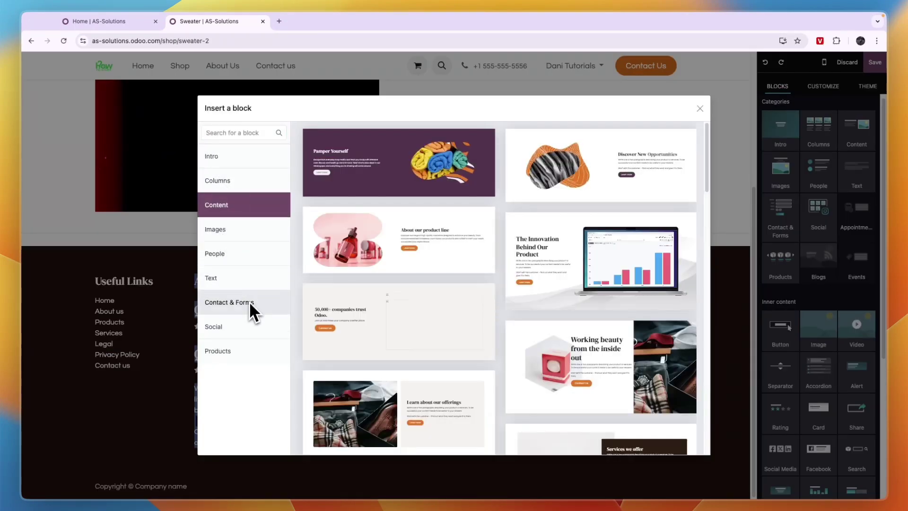
click(249, 303)
click(232, 277)
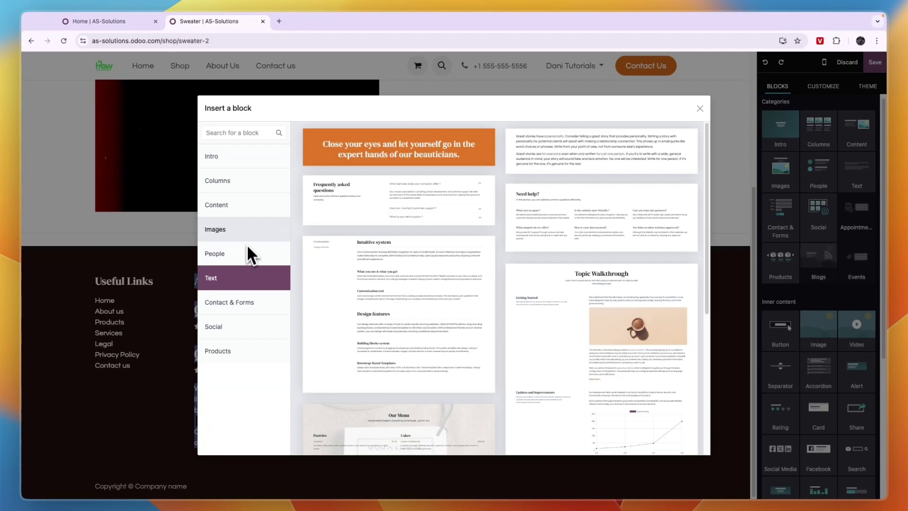
click(255, 258)
Step: Add the 'Learn about our offerings' Content block and save the product page
click(246, 206)
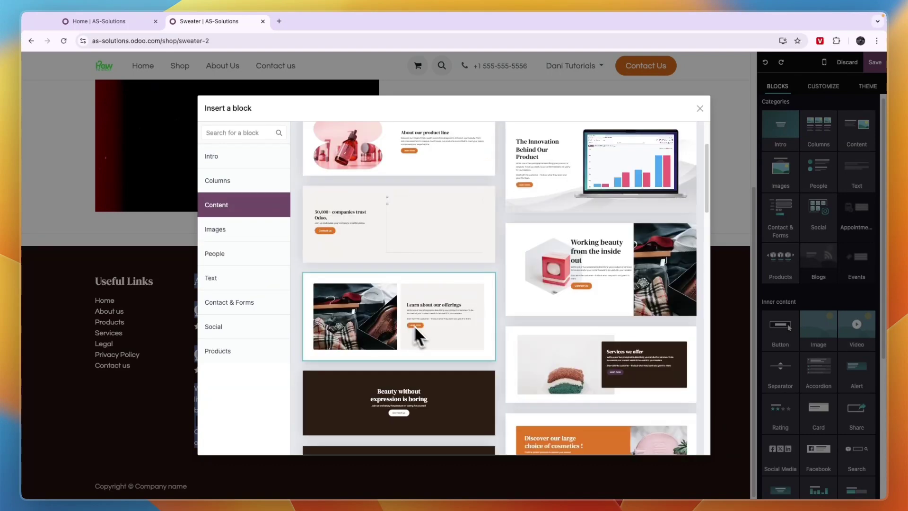
click(433, 337)
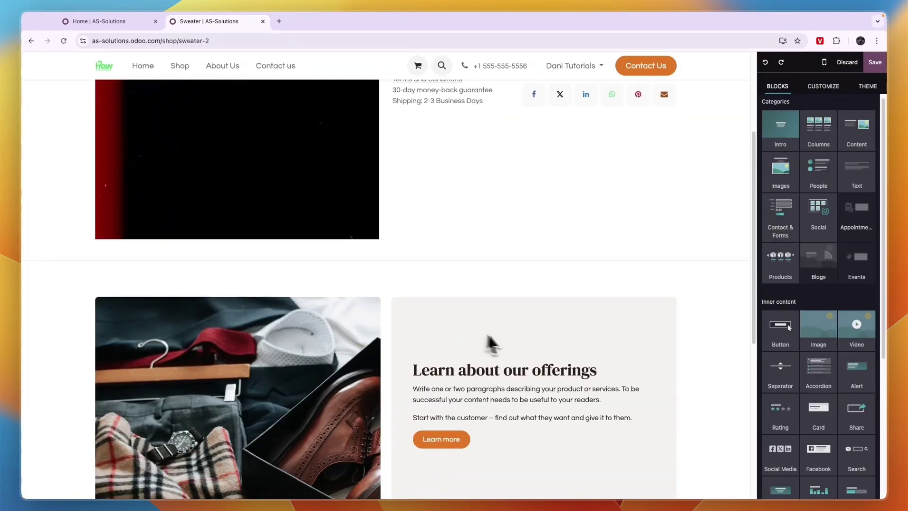
scroll(334, 331, down, 5)
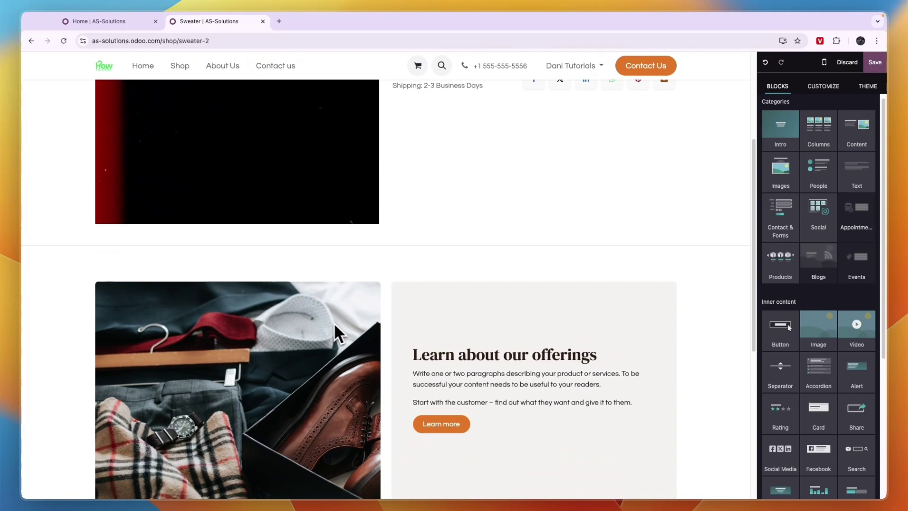
click(880, 62)
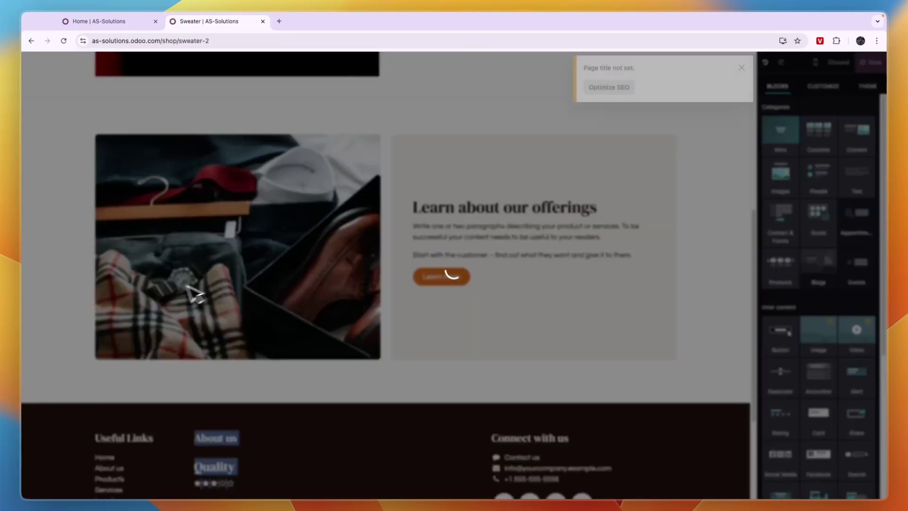
Step: Return to the All Products listing and review the Sort By options
scroll(337, 210, up, 2)
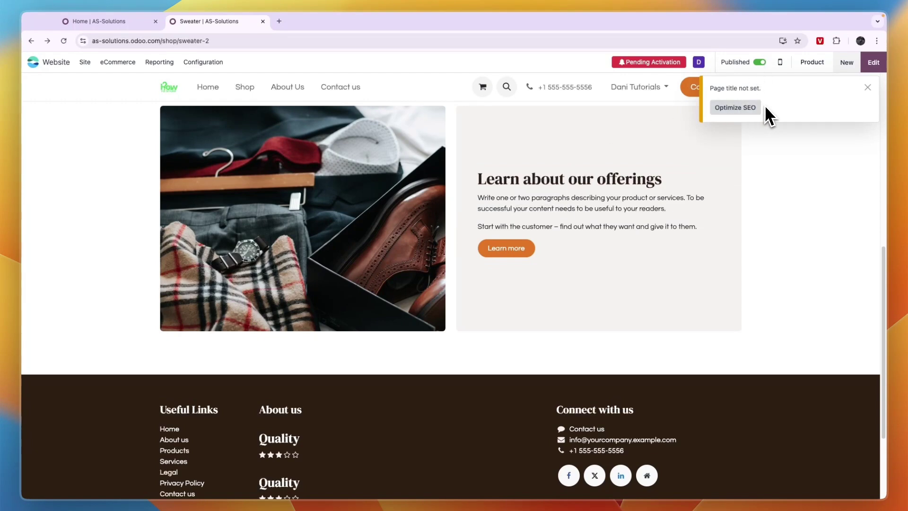
scroll(426, 123, up, 3)
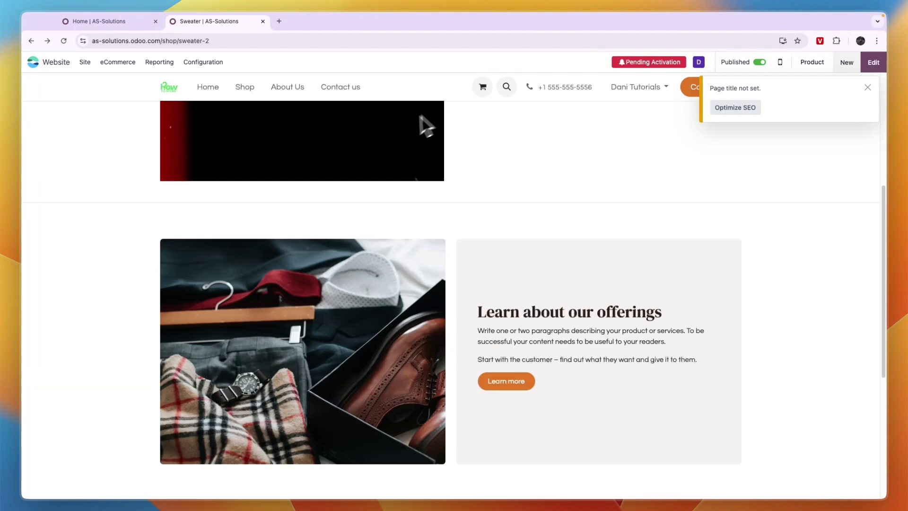
scroll(419, 118, up, 5)
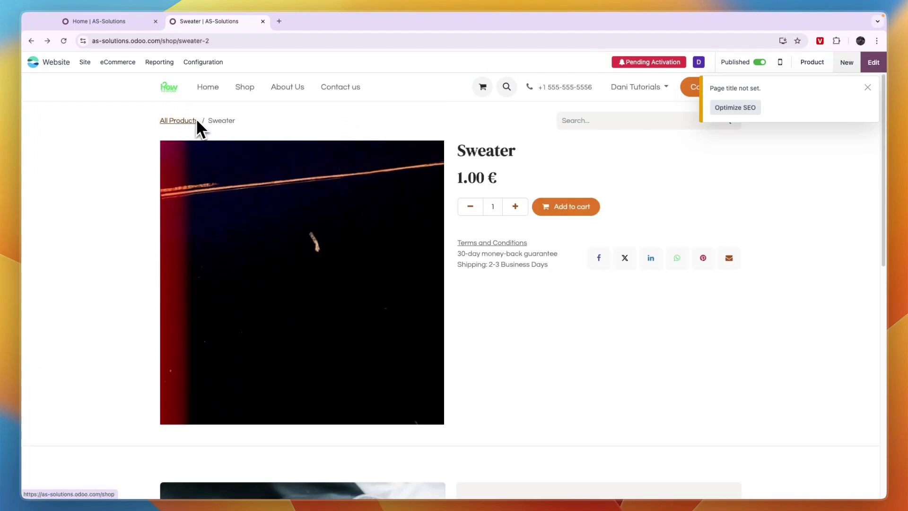
click(196, 122)
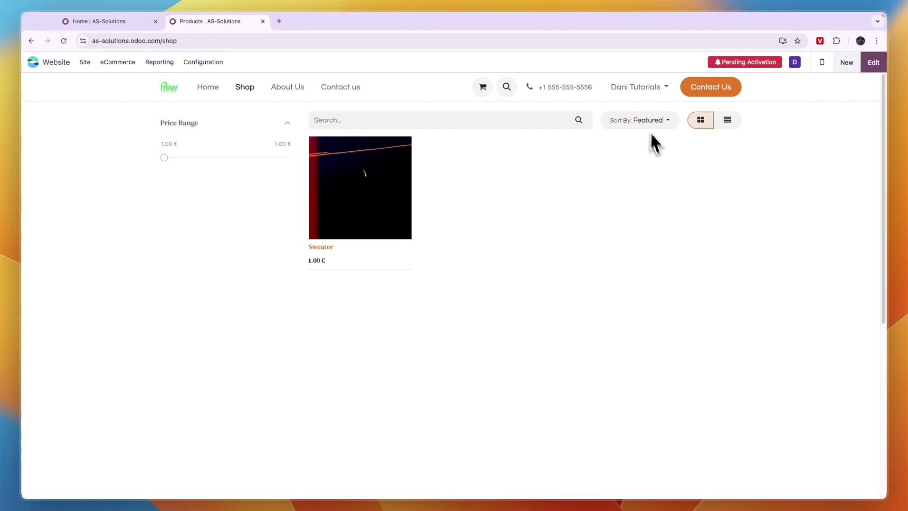
click(632, 124)
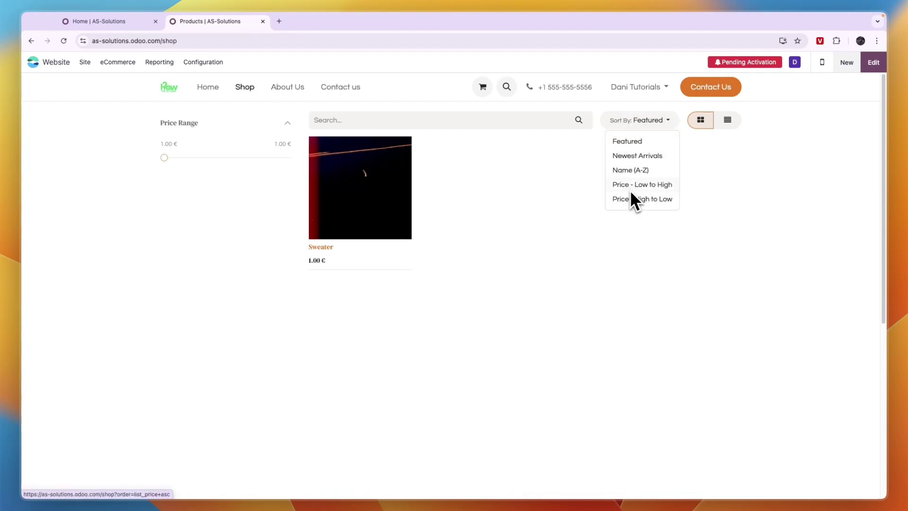
Step: Open the Sweater product, come back to the /shop listing, and enter edit mode
click(345, 237)
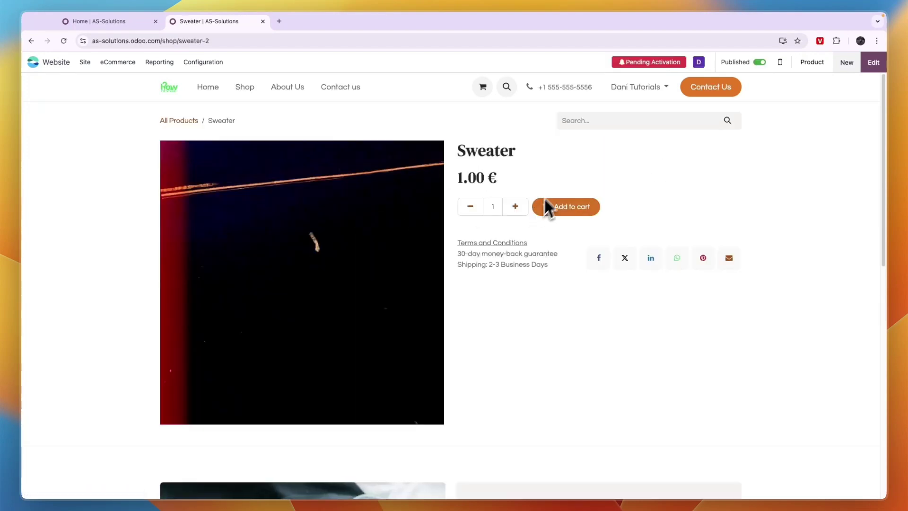
click(180, 124)
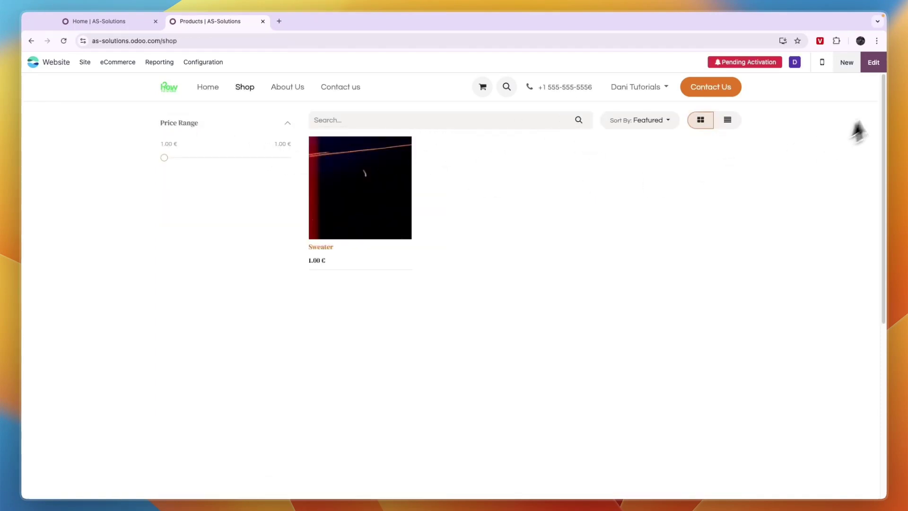
click(881, 65)
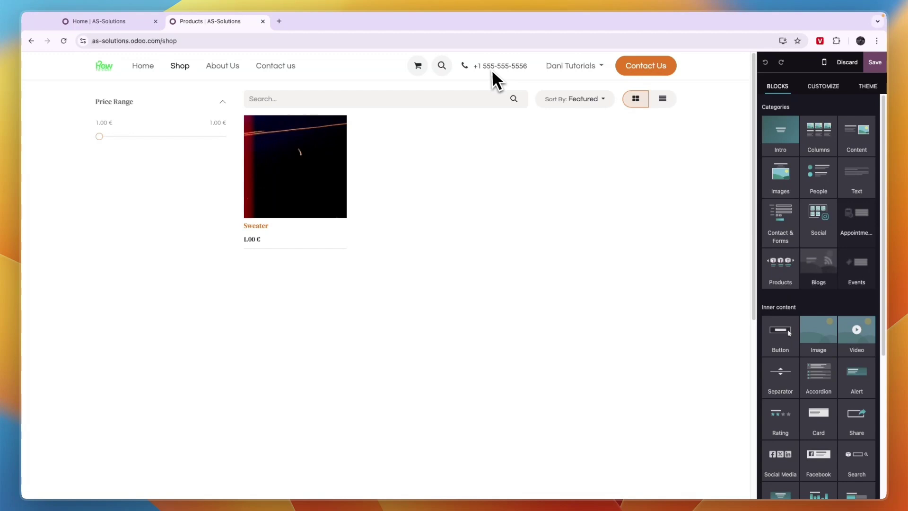
Step: Select the site header and show its Header Template layout options under Customize
click(495, 68)
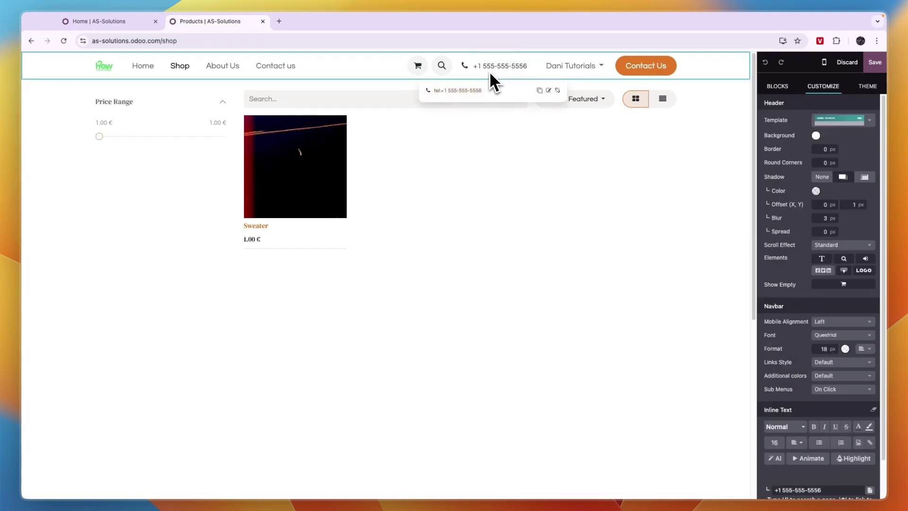
double_click(489, 68)
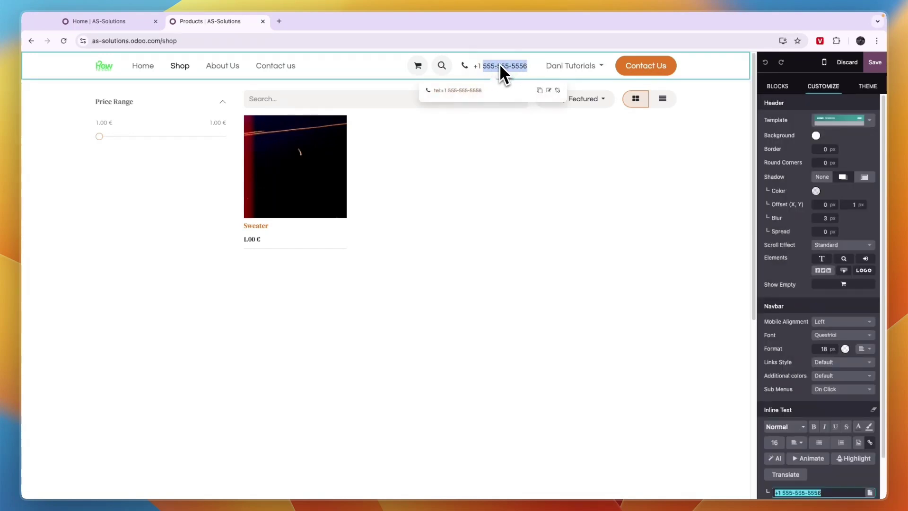
click(426, 132)
click(418, 71)
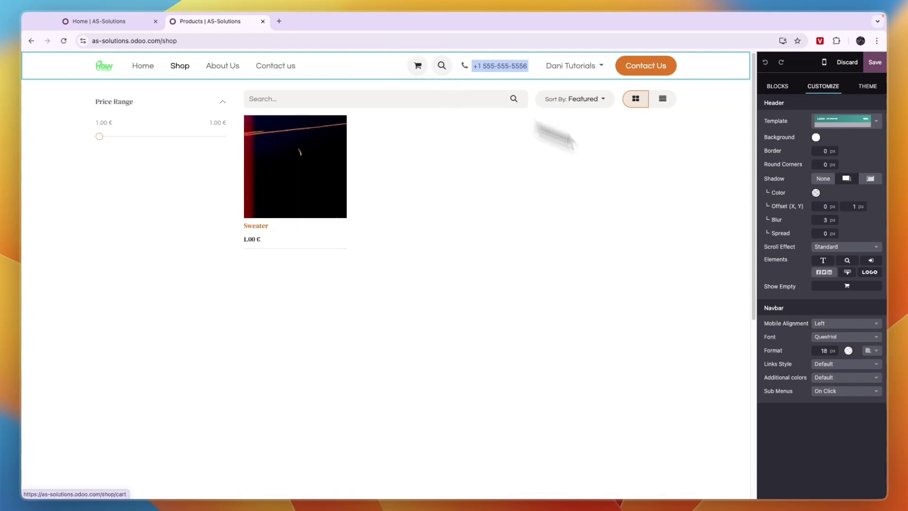
click(832, 124)
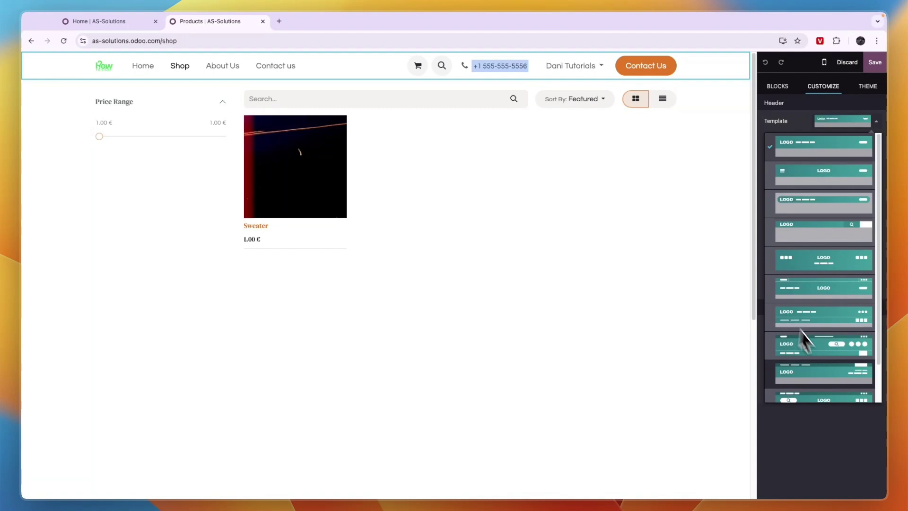
Step: Apply the header layout with a Free Returns and Standard Shipping bar, search and My Cart
click(834, 362)
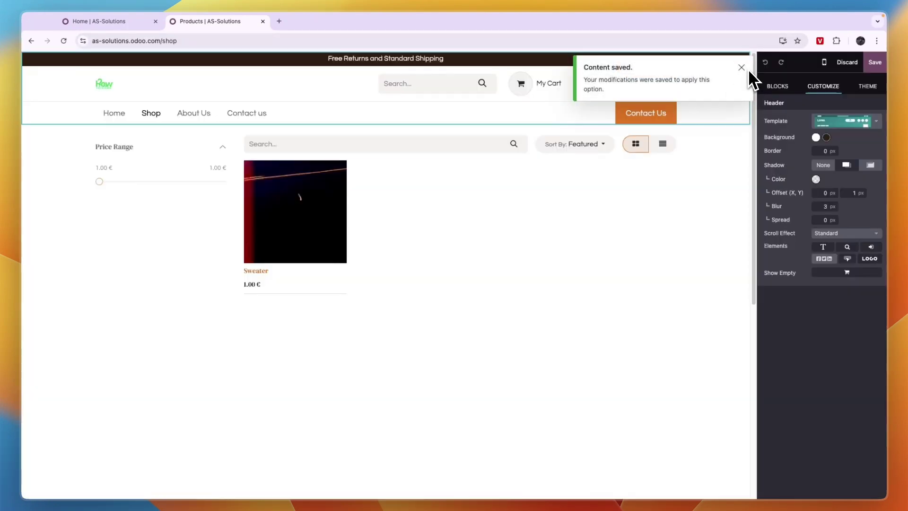
click(841, 122)
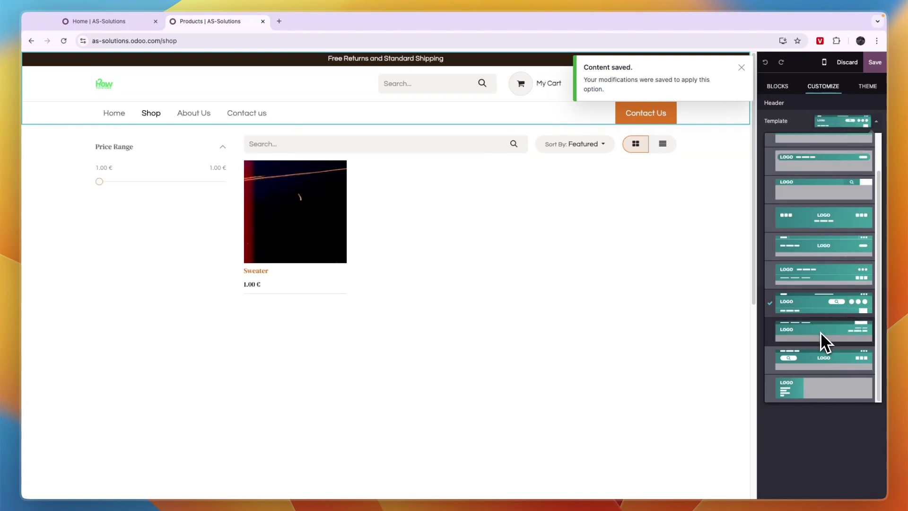
Step: Set the header announcement bar background to the blue-to-cyan gradient preset
click(842, 122)
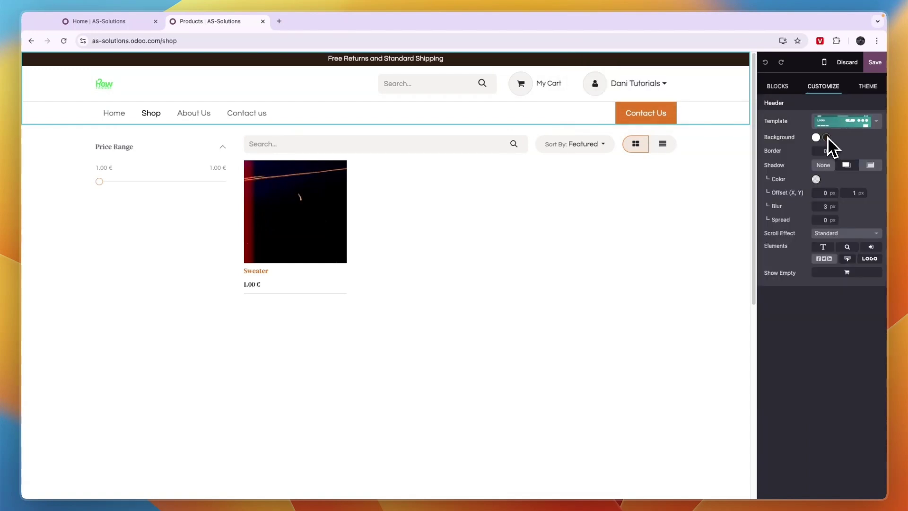
click(827, 138)
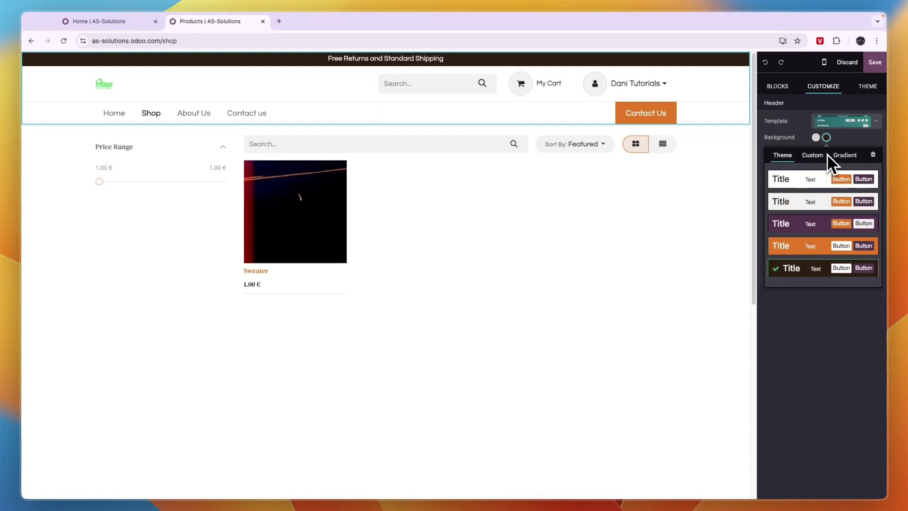
click(846, 156)
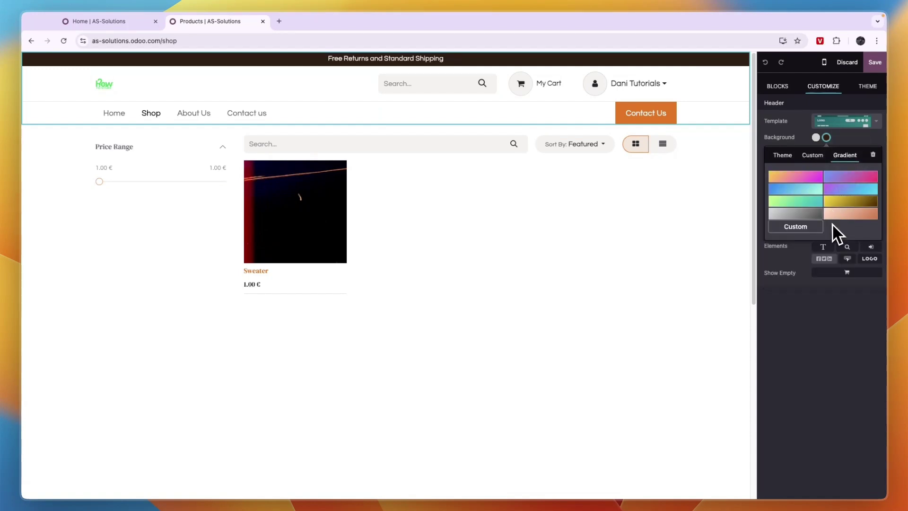
click(792, 191)
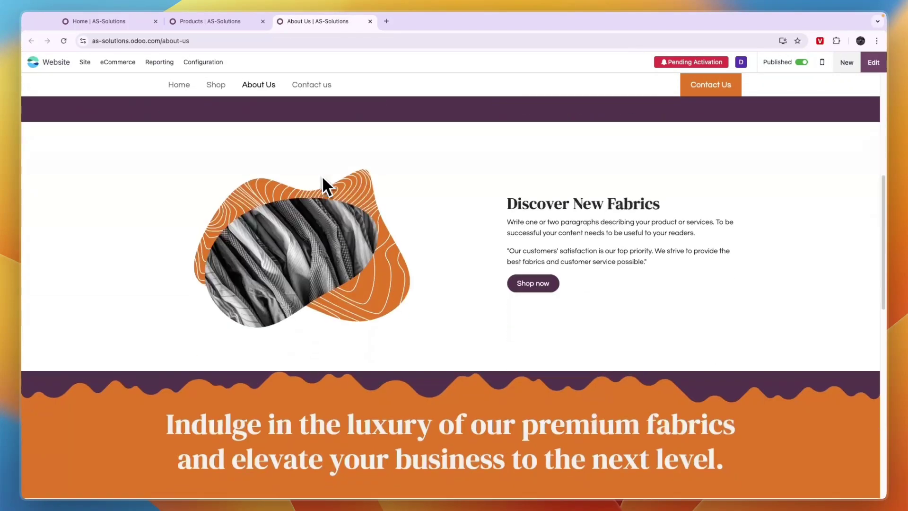
Step: Navigate from About Us to Home, then to the Shop page listing the Sweater at 1.00 €
scroll(319, 184, up, 7)
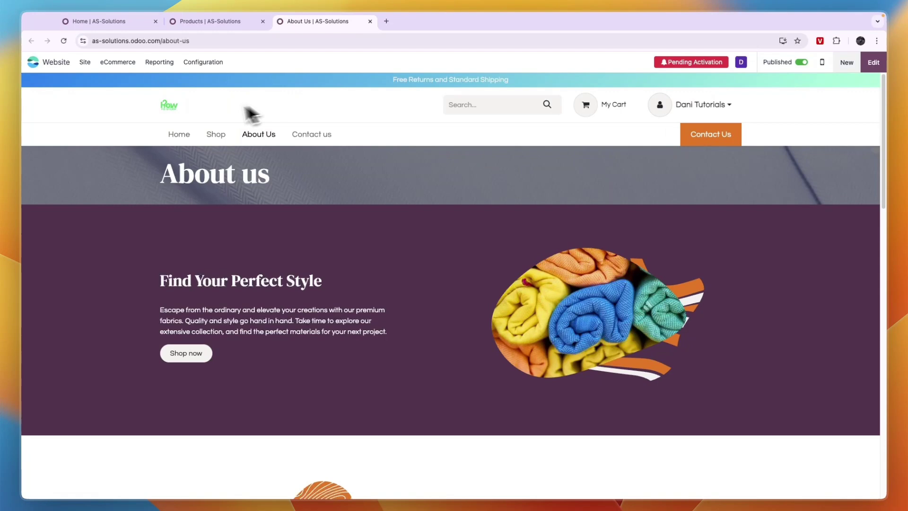
click(183, 135)
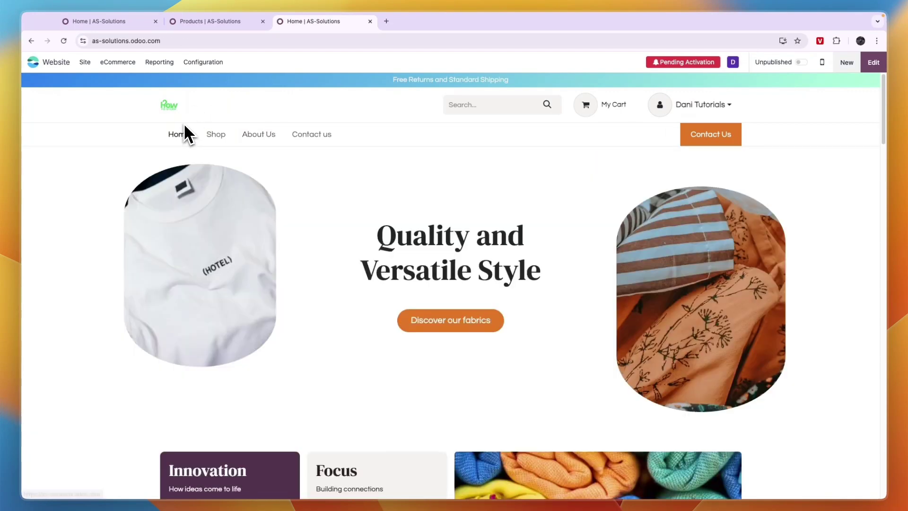
scroll(401, 314, down, 5)
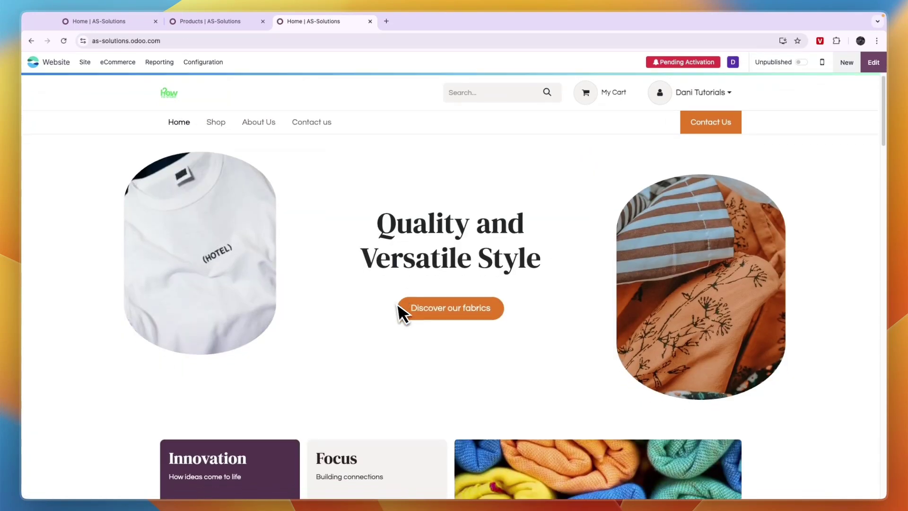
scroll(365, 303, down, 1)
scroll(377, 284, up, 6)
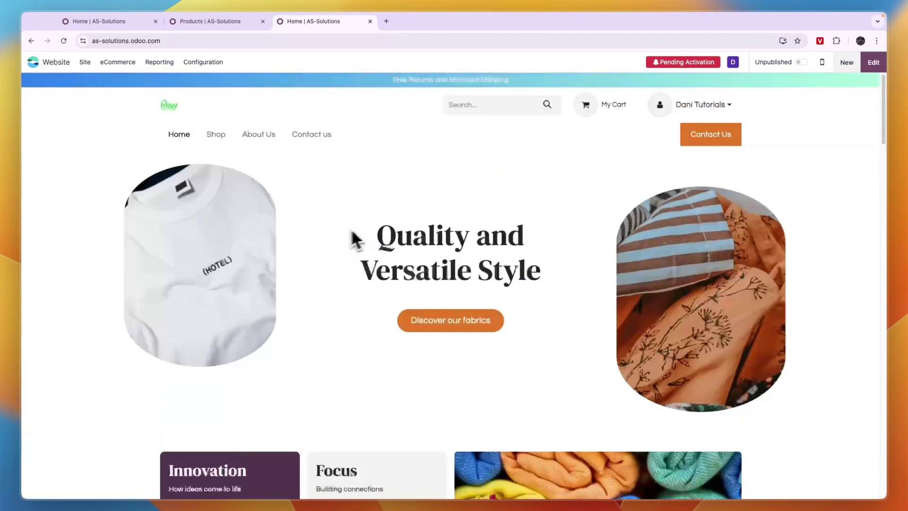
click(220, 137)
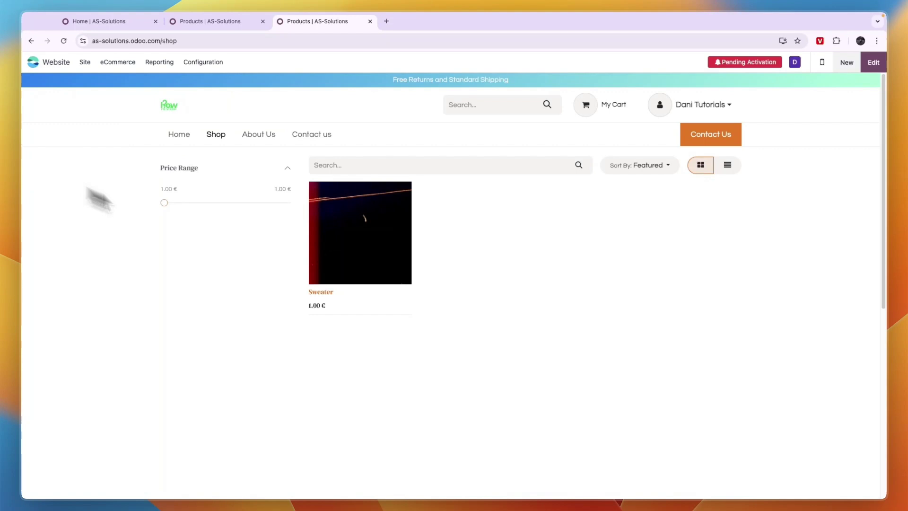
Step: Open the Sweater's backend product form from the store's product list
click(118, 62)
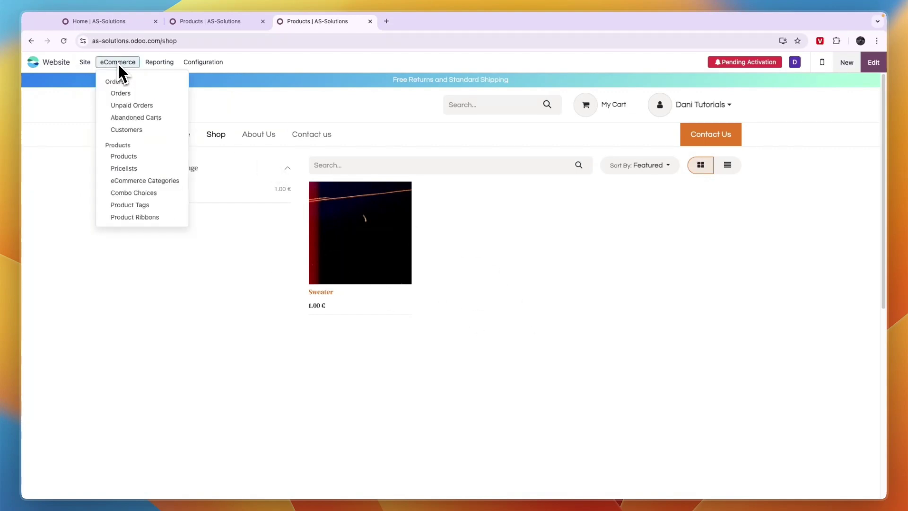
click(113, 157)
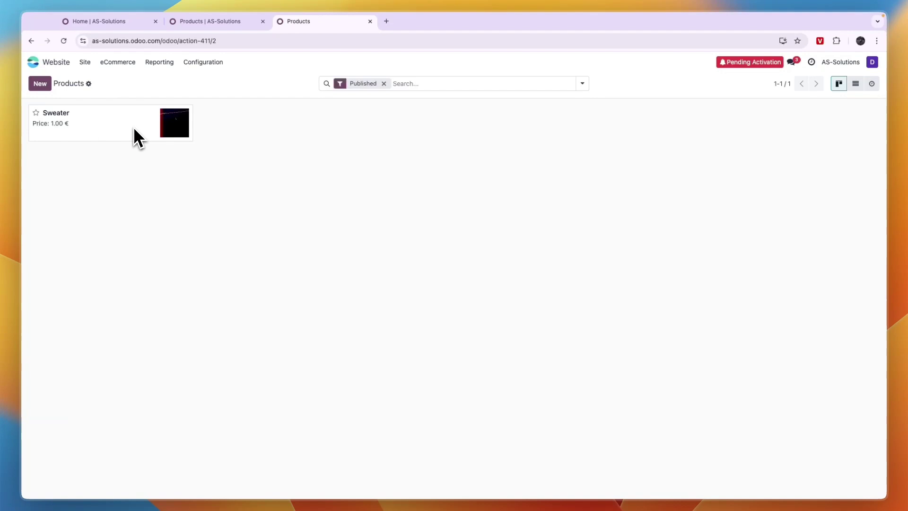
click(134, 127)
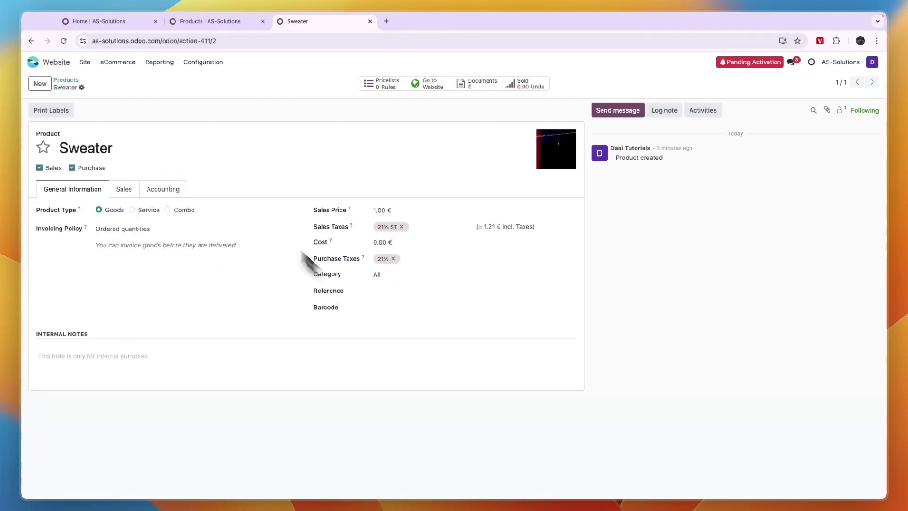
Step: Review the Sweater's Sales and Accounting tabs, then return to General Information
click(122, 189)
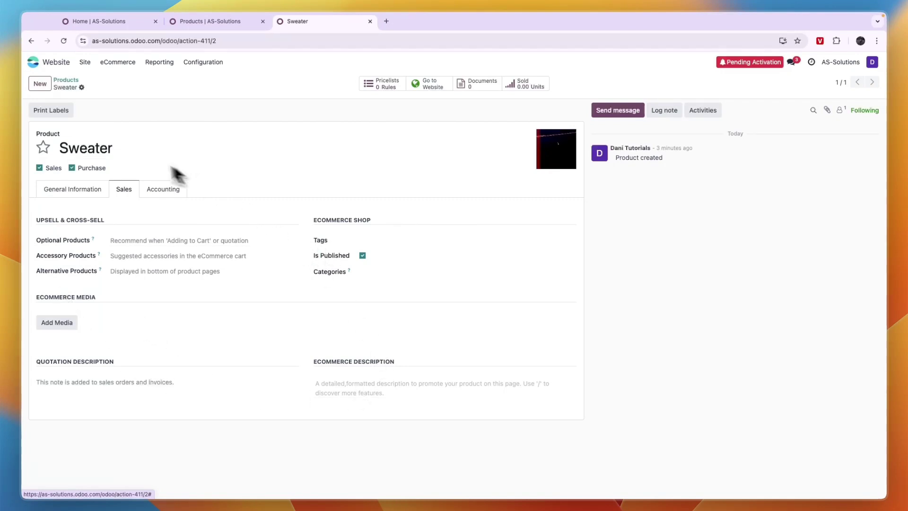
click(150, 192)
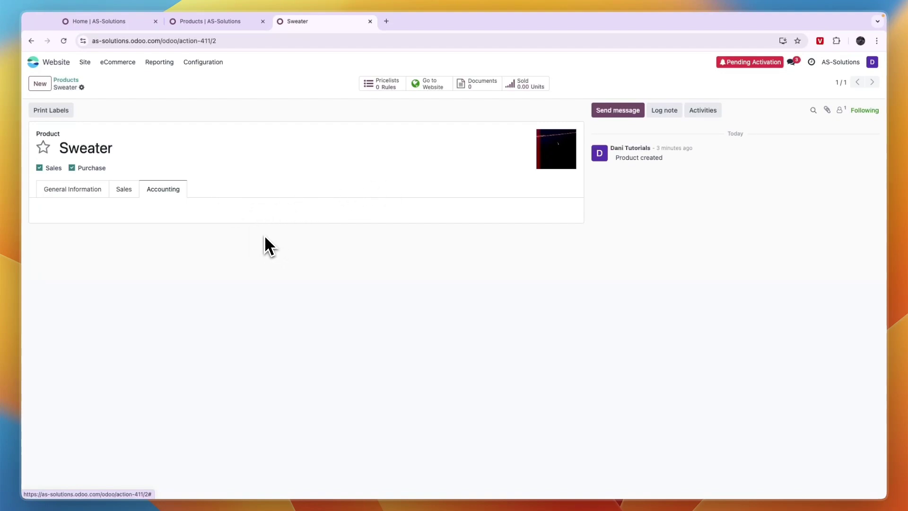
click(56, 188)
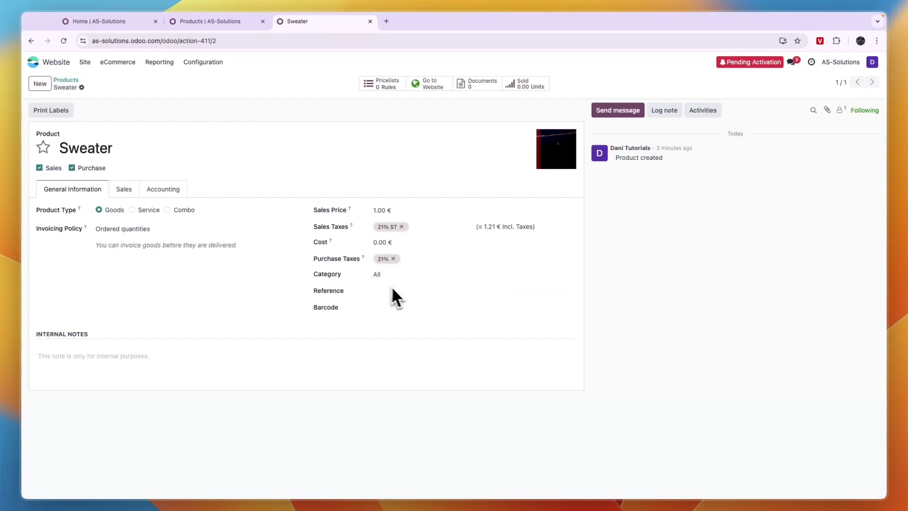
click(207, 65)
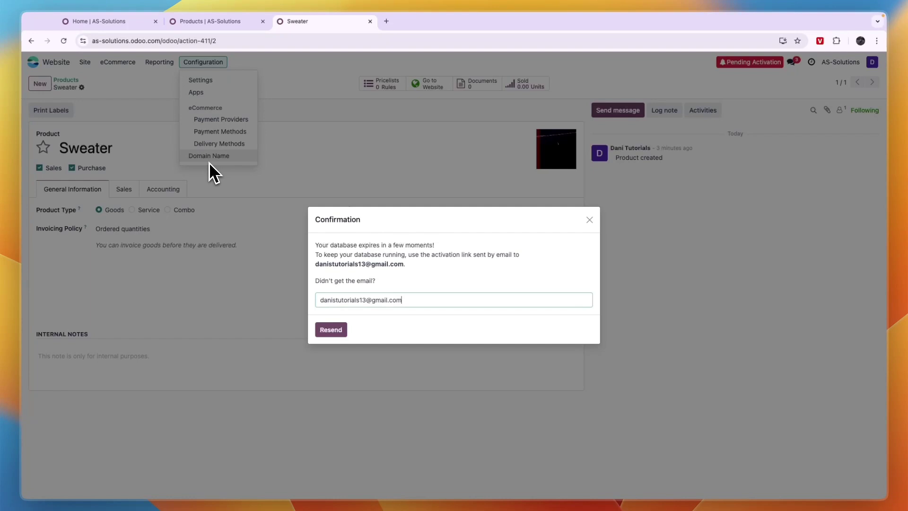
Step: Resend the database activation email and bring up the homepage with its editing bar
click(334, 326)
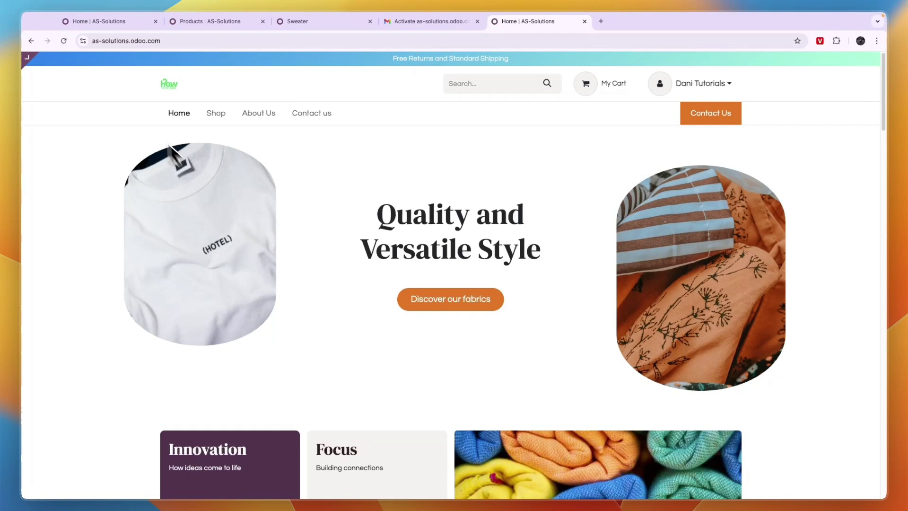
scroll(322, 237, down, 1)
scroll(308, 235, up, 1)
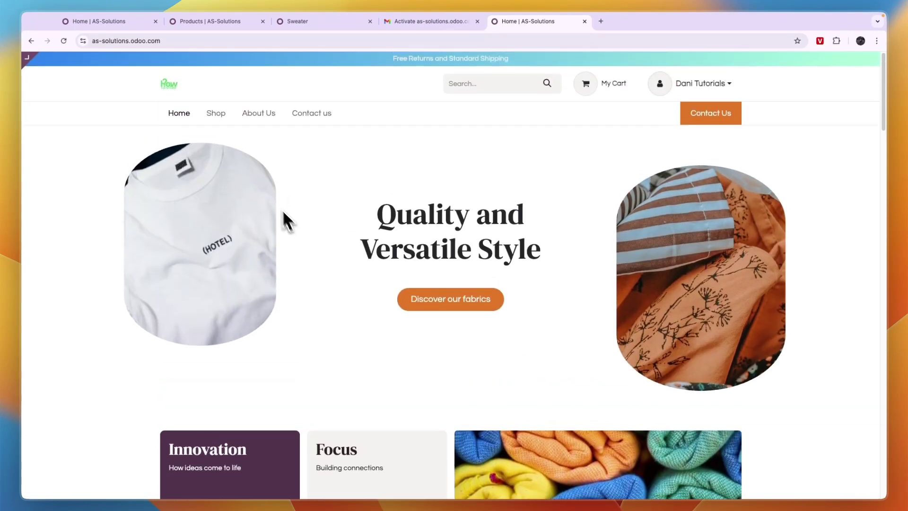
mouse_move(40, 55)
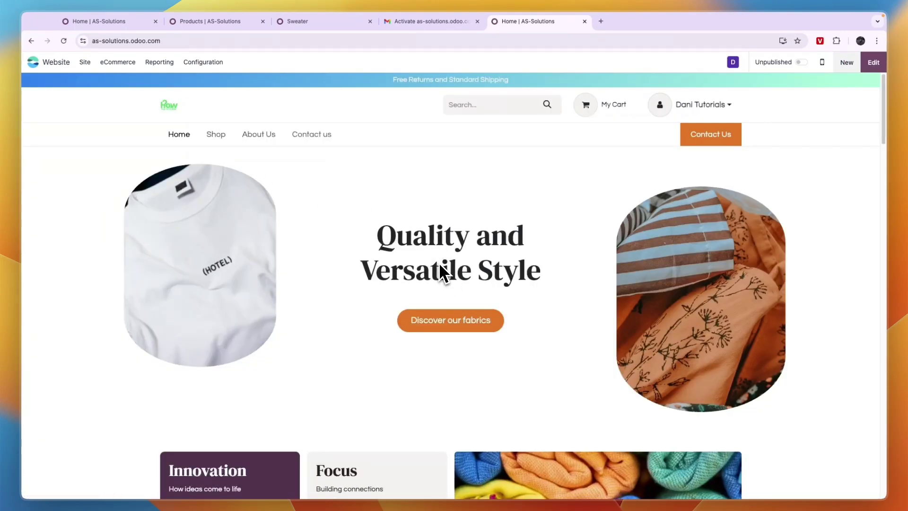
Step: Start a free domain name registration via Configuration > Domain Name, then discard it
click(204, 62)
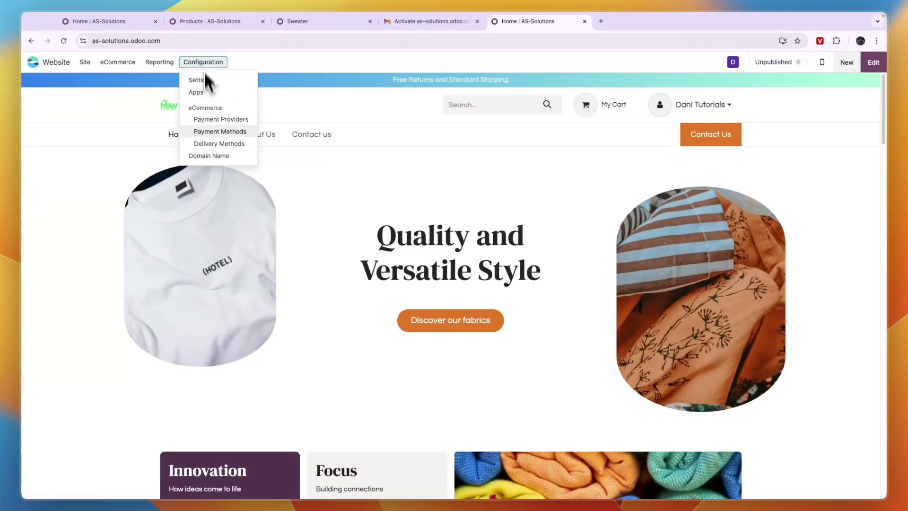
click(204, 157)
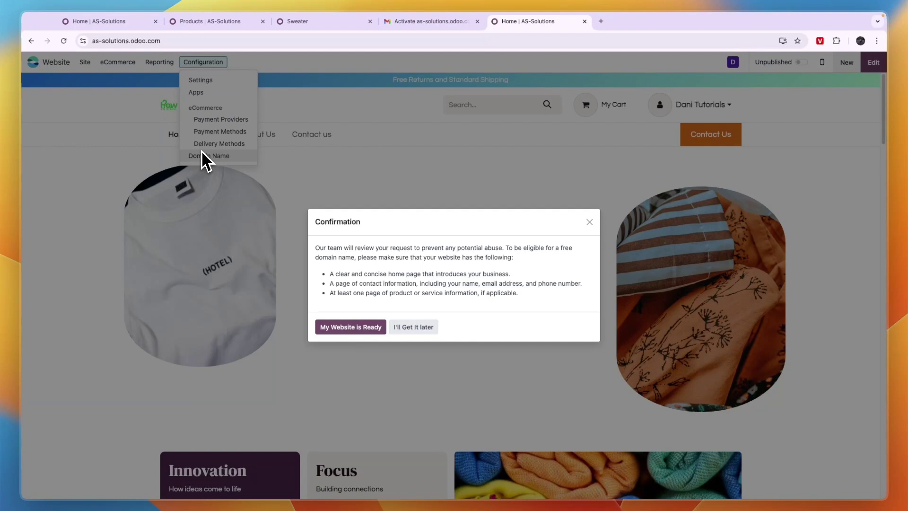
click(333, 331)
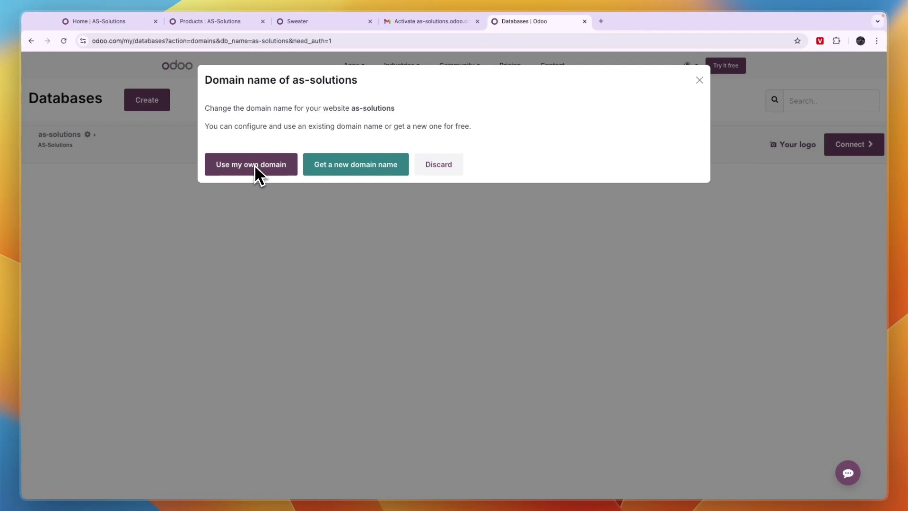
click(348, 169)
click(287, 152)
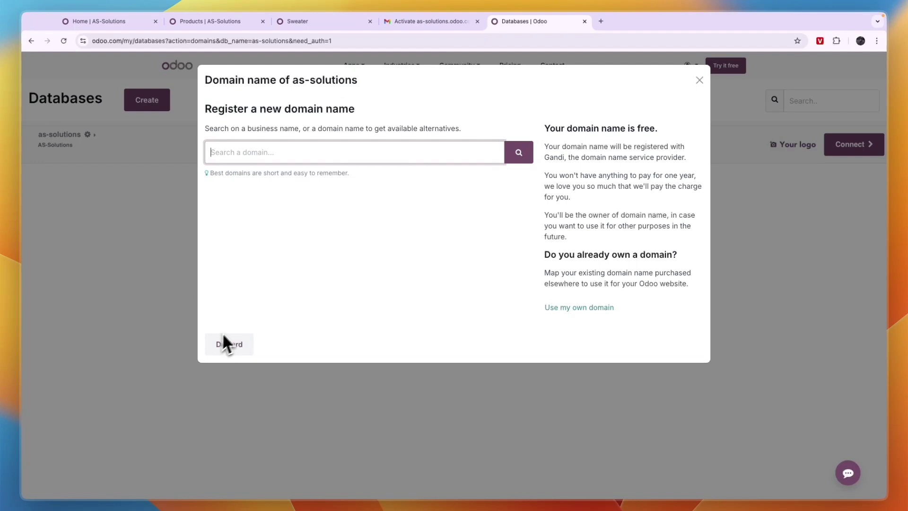
click(241, 344)
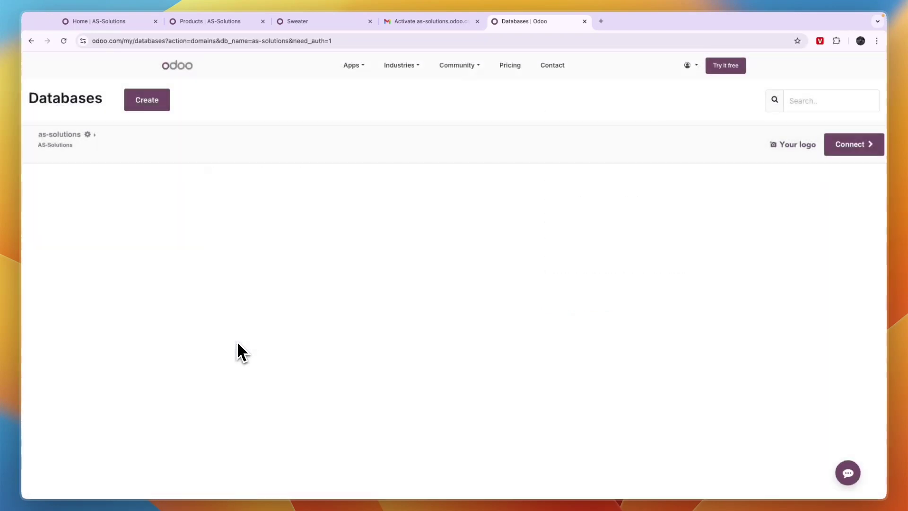
Step: Browse the Apps catalogue, then connect to the as-solutions database from My Databases
click(355, 66)
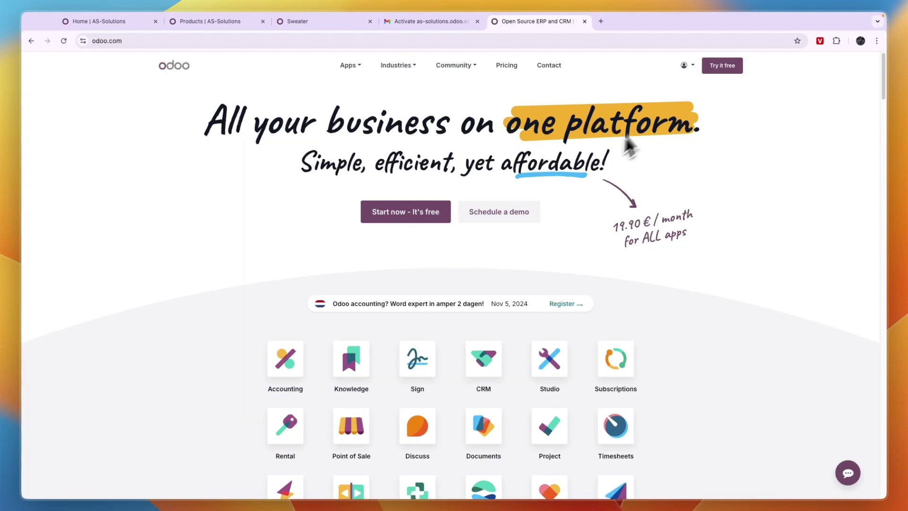
click(685, 66)
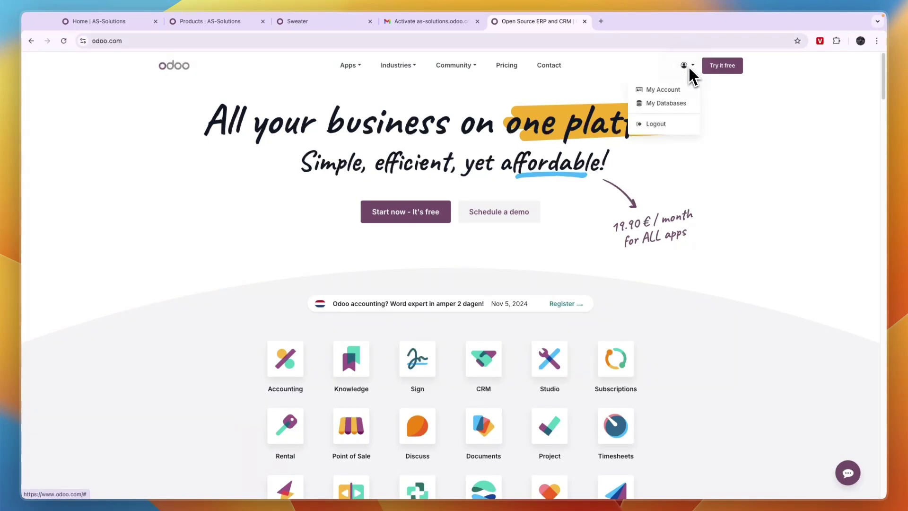
click(665, 100)
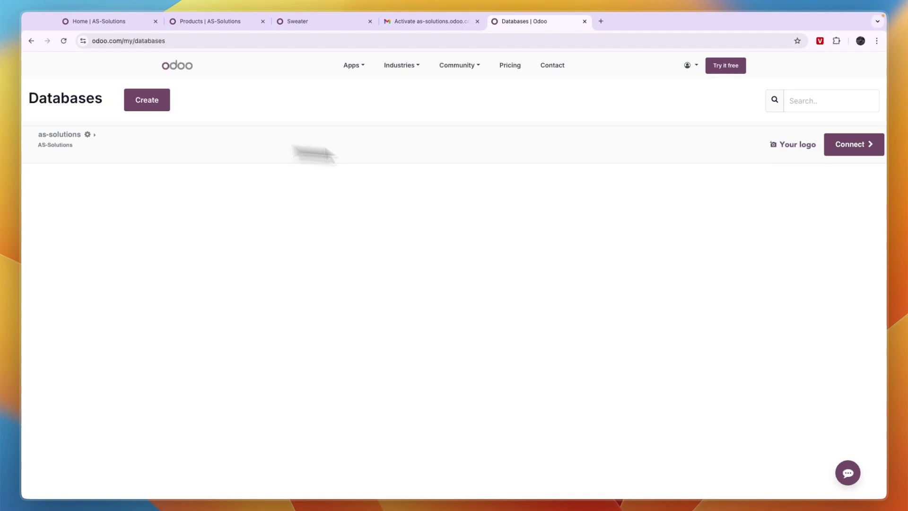
click(859, 152)
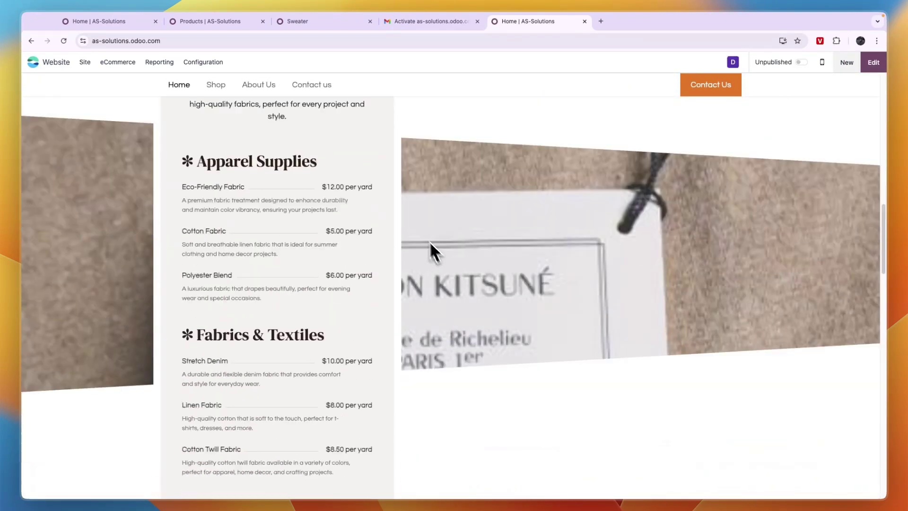
Step: Return to the Odoo apps home and browse the Sales dashboard's KPIs and Monthly Sales chart
scroll(397, 234, up, 12)
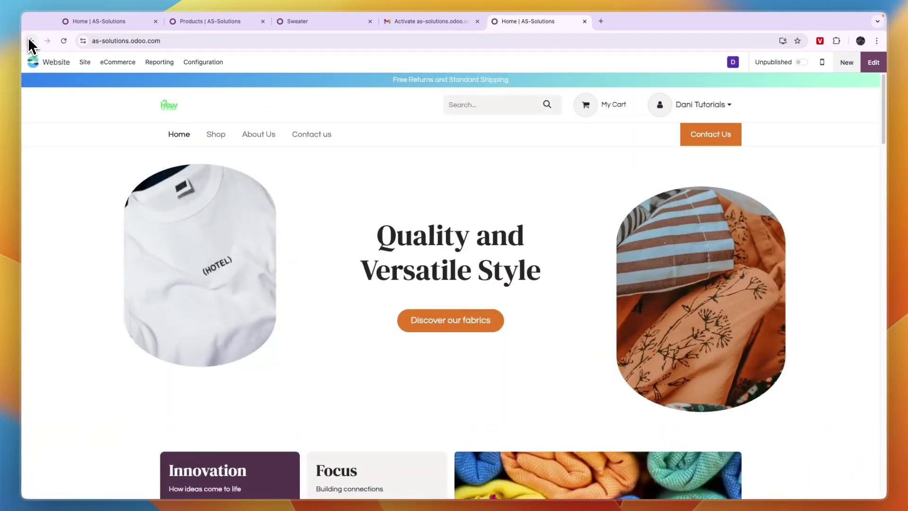
click(30, 41)
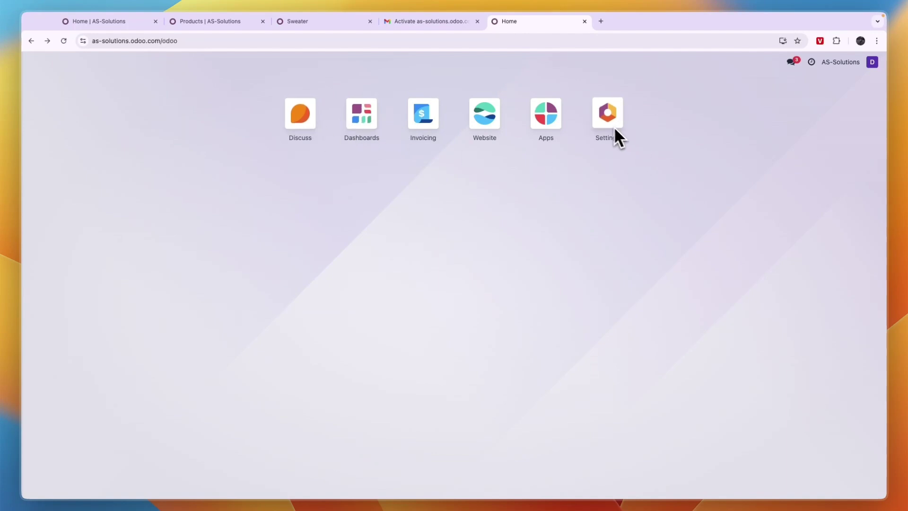
click(362, 119)
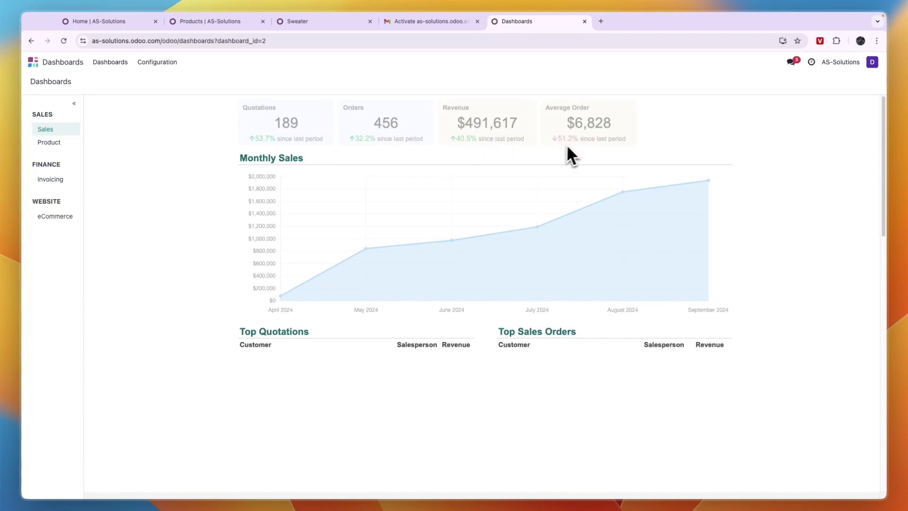
scroll(461, 234, down, 2)
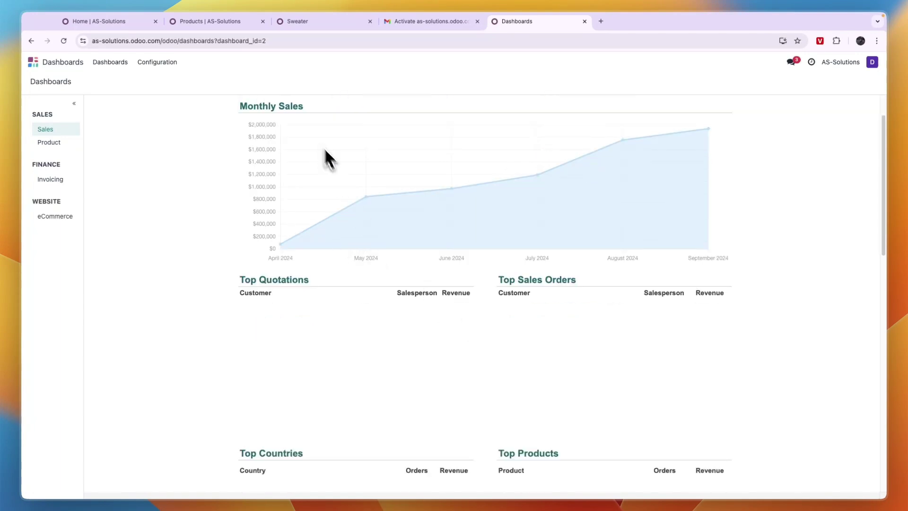
scroll(323, 236, down, 4)
scroll(319, 283, up, 6)
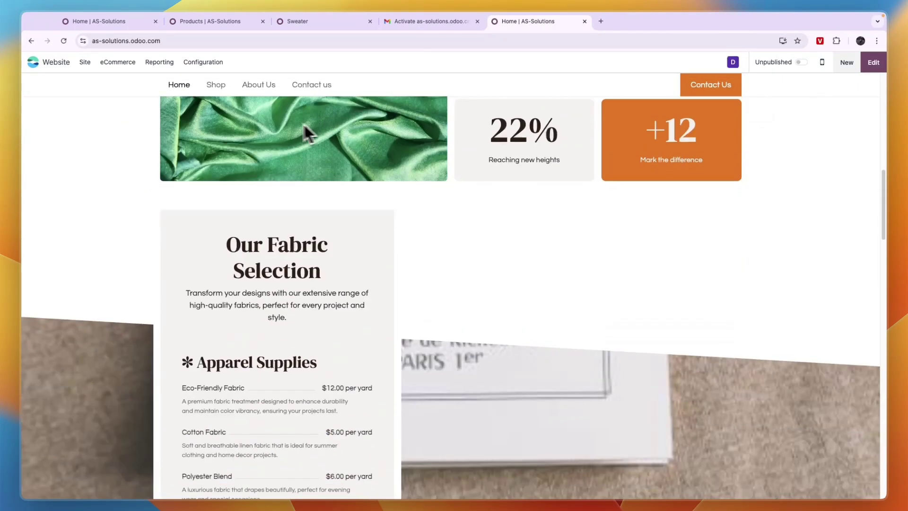
Step: Go to Shop, open the Sweater product at 1.00 €, and raise its quantity to 2
scroll(284, 137, down, 5)
click(216, 87)
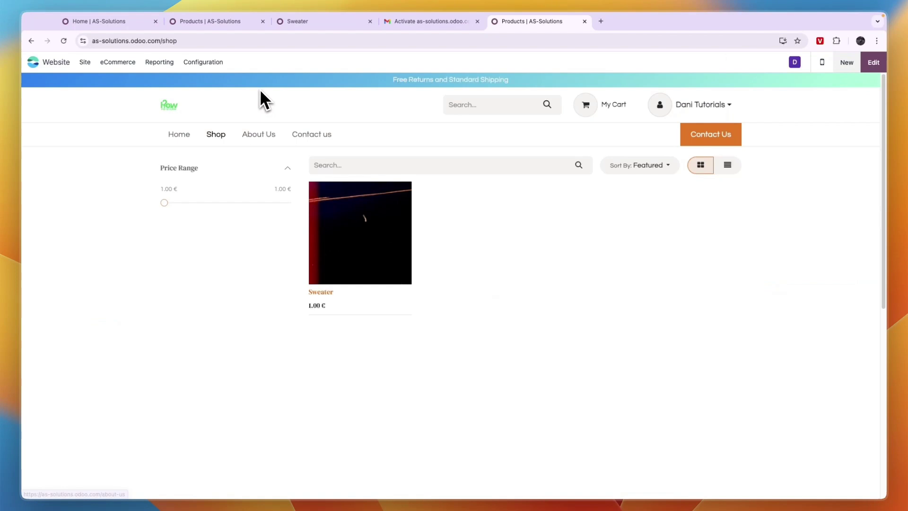
scroll(296, 197, down, 2)
click(384, 198)
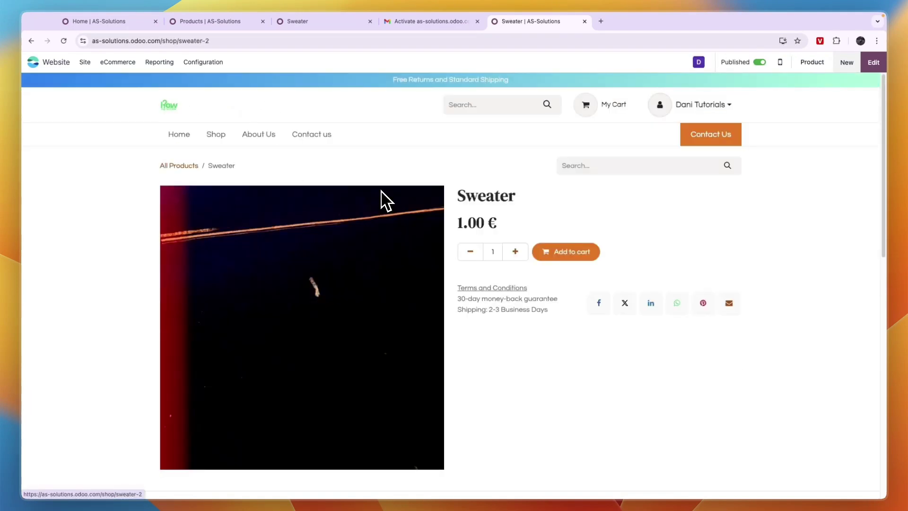
scroll(472, 229, down, 3)
click(514, 128)
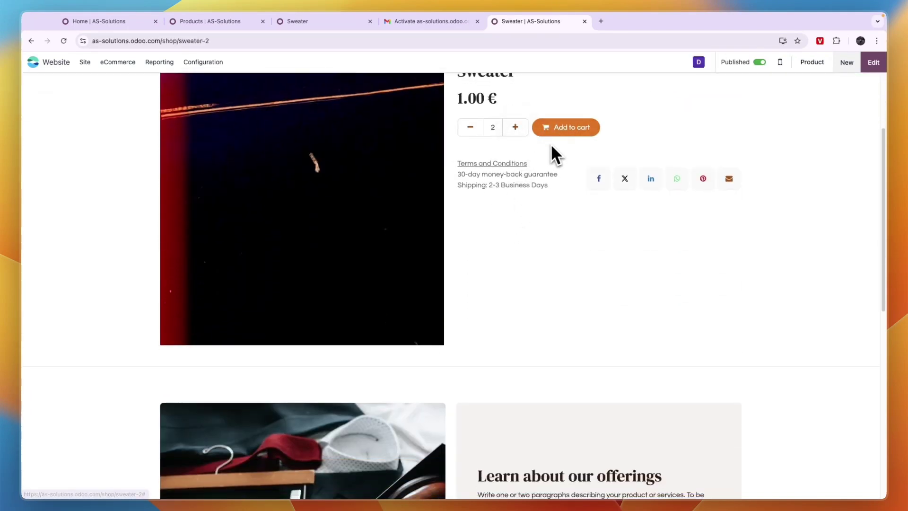